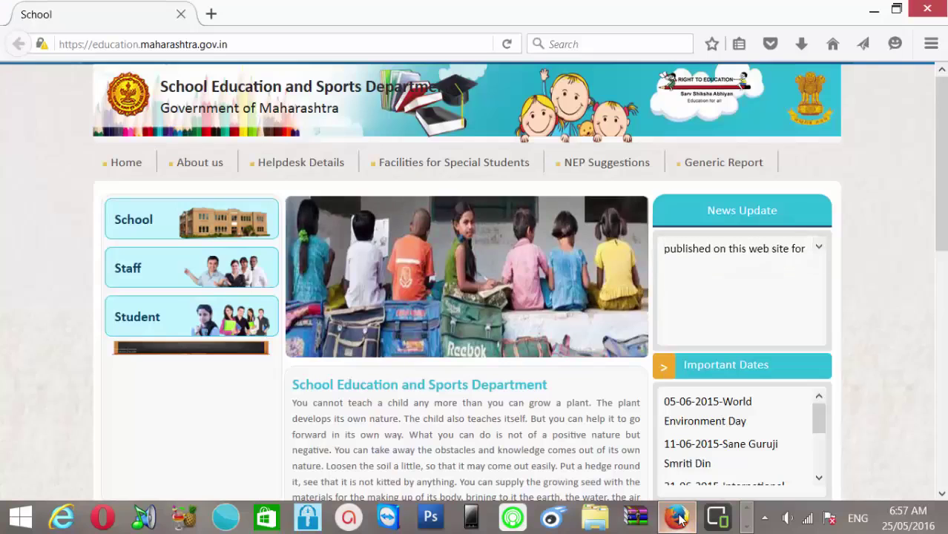
# Open the school's website from the School section using its UDISE code and dismiss the notice board popup.
pyautogui.click(190, 229)
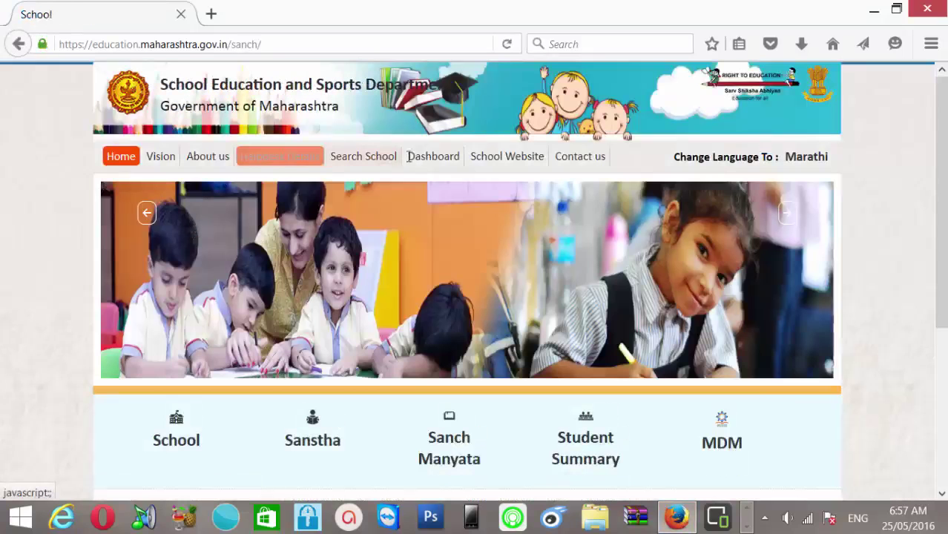
pyautogui.click(519, 157)
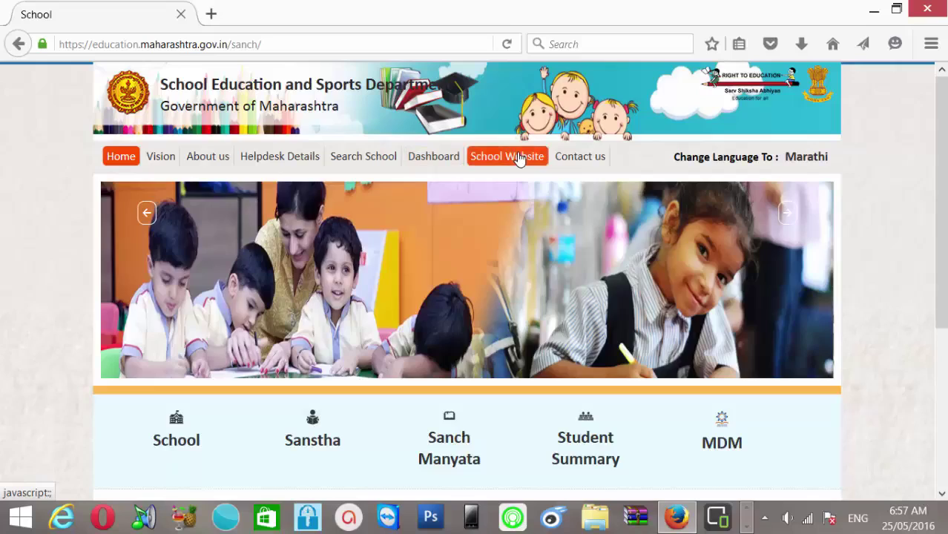
pyautogui.click(422, 272)
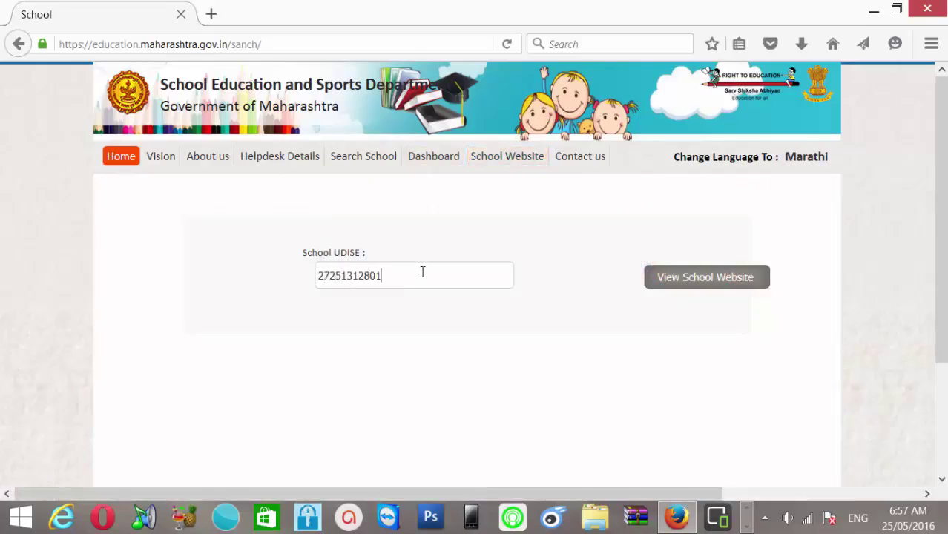
pyautogui.click(710, 282)
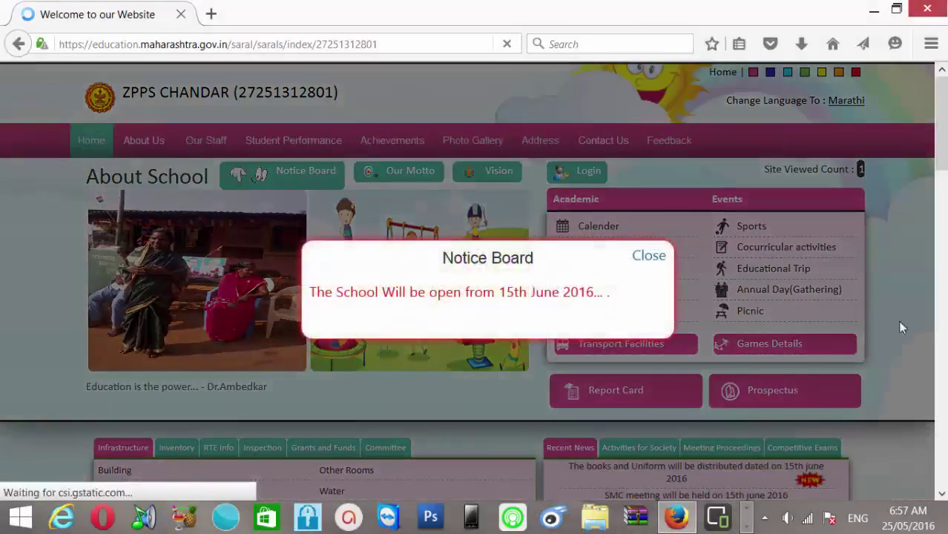
pyautogui.click(658, 258)
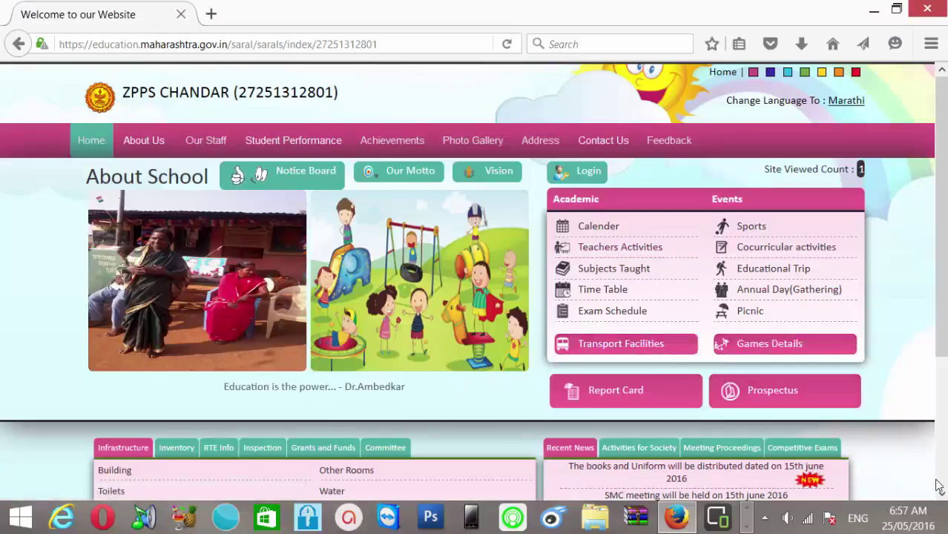
# Log in to the school site with the user ID, account password and captcha, without letting the browser remember the login.
pyautogui.scroll(-2, 937, 109)
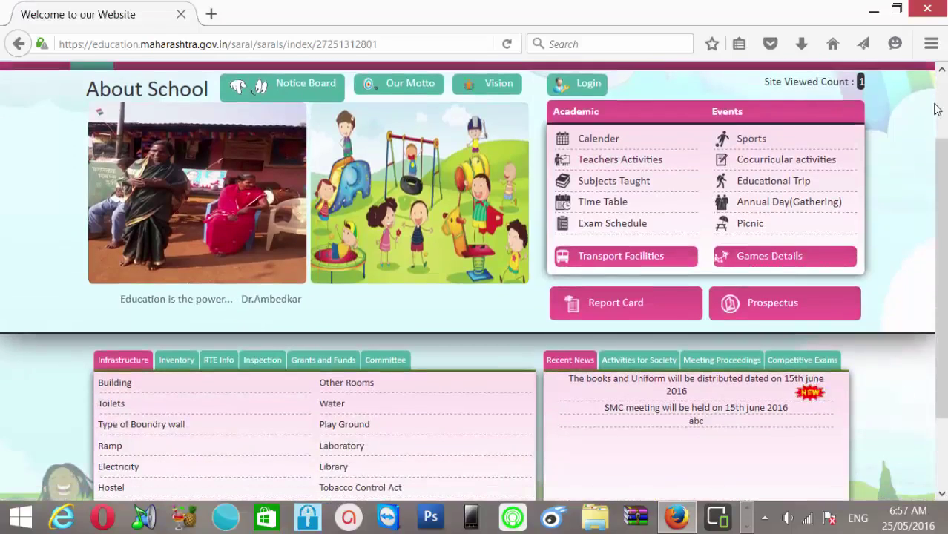
pyautogui.scroll(2, 937, 109)
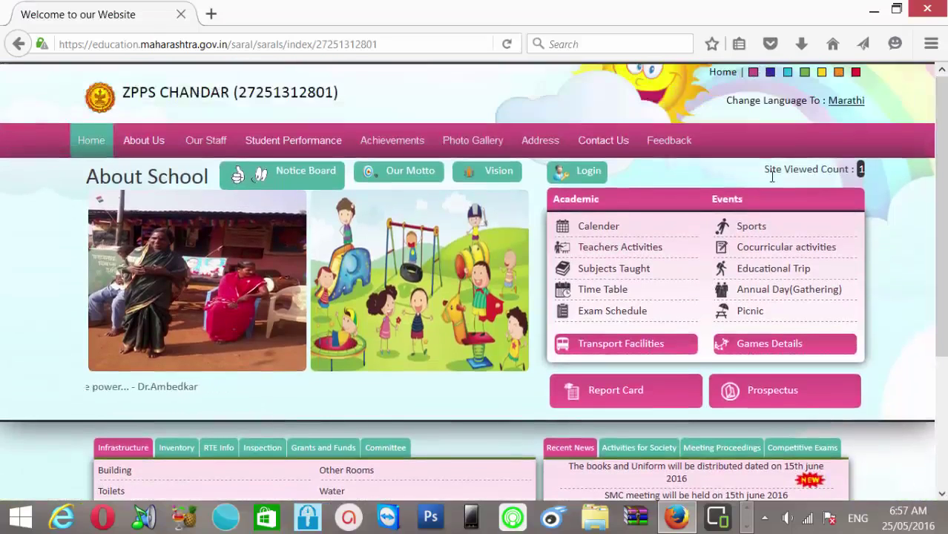
pyautogui.moveTo(580, 166)
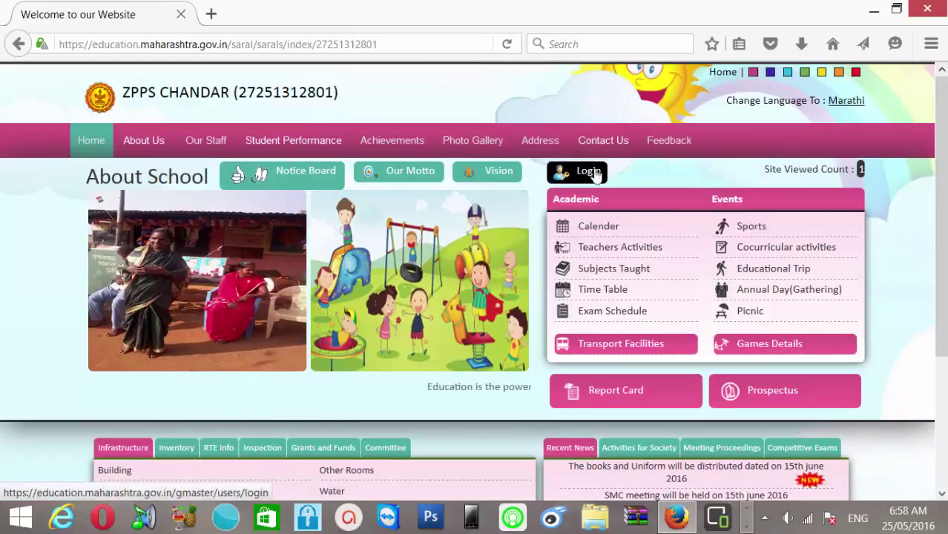
pyautogui.click(588, 171)
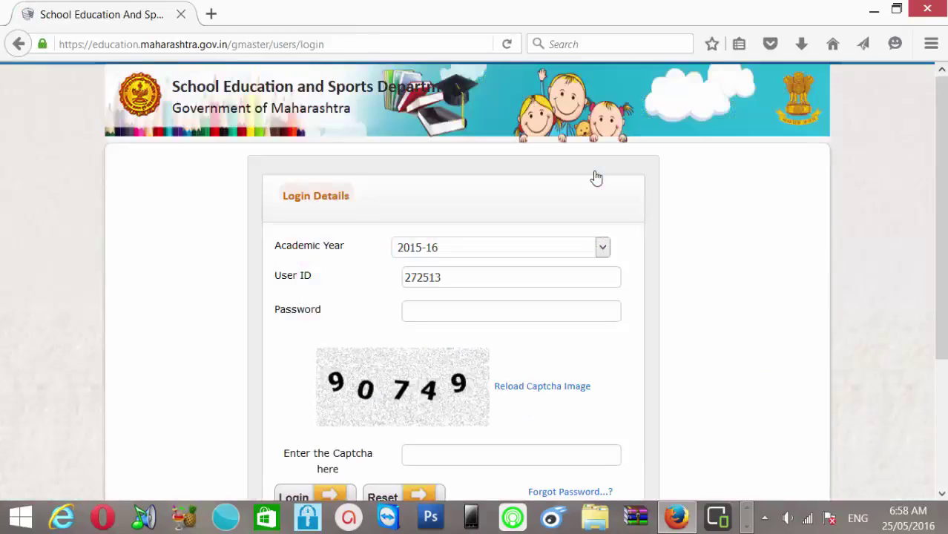
pyautogui.click(462, 280)
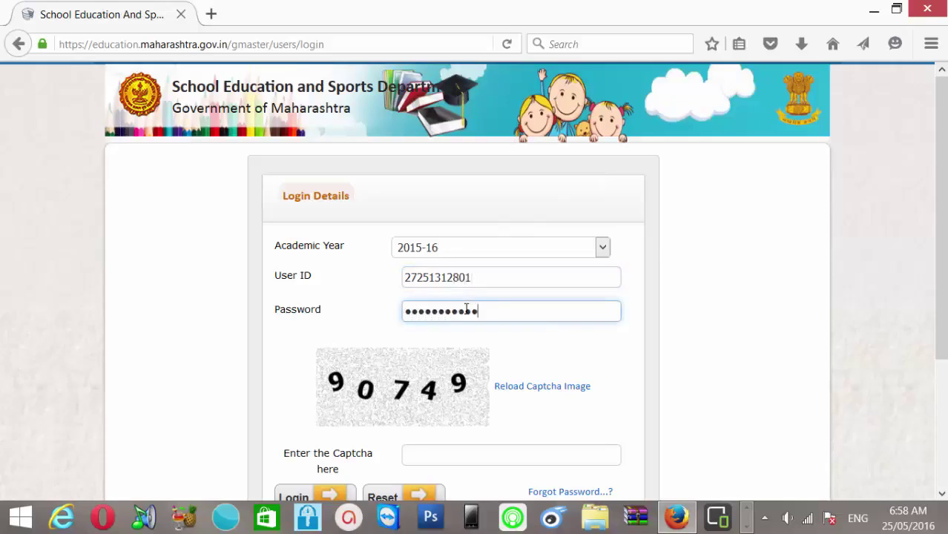
pyautogui.click(511, 451)
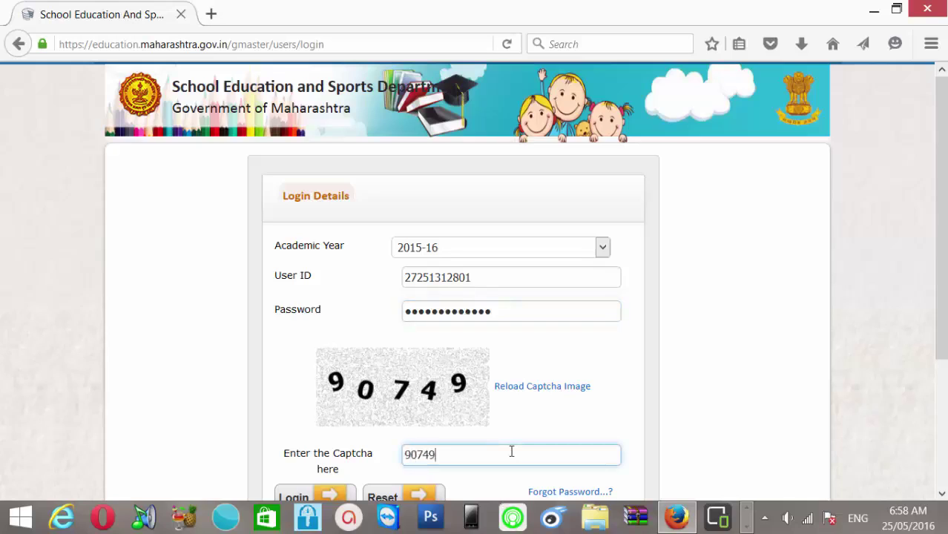
pyautogui.click(334, 495)
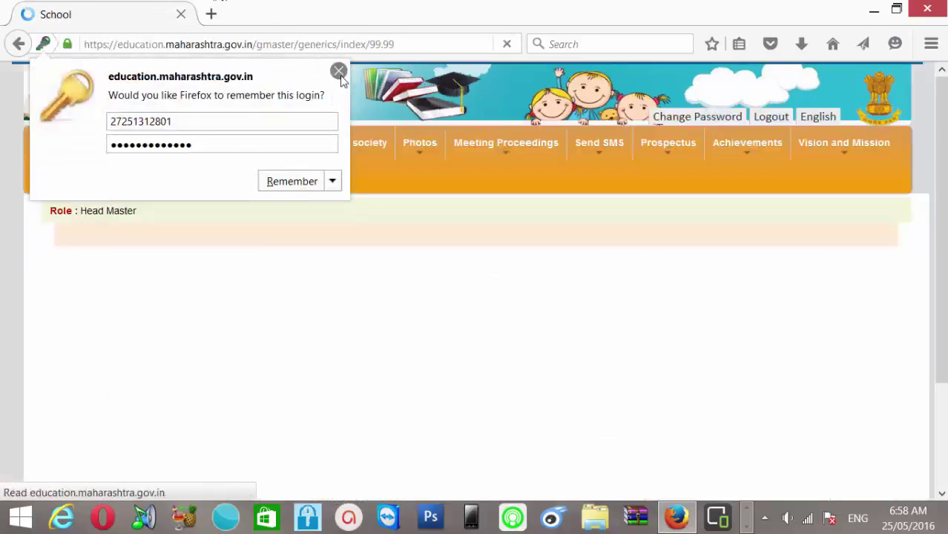
pyautogui.click(339, 71)
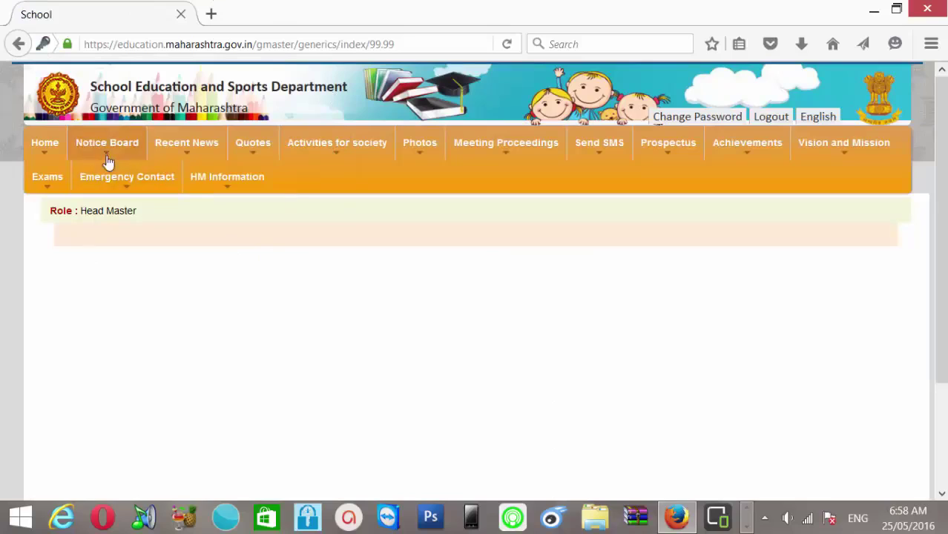
pyautogui.moveTo(193, 156)
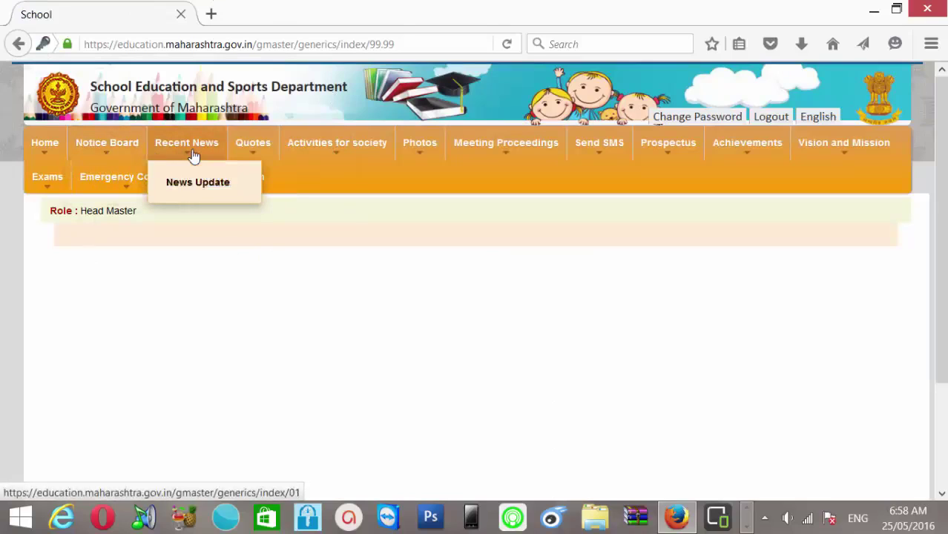
pyautogui.moveTo(259, 162)
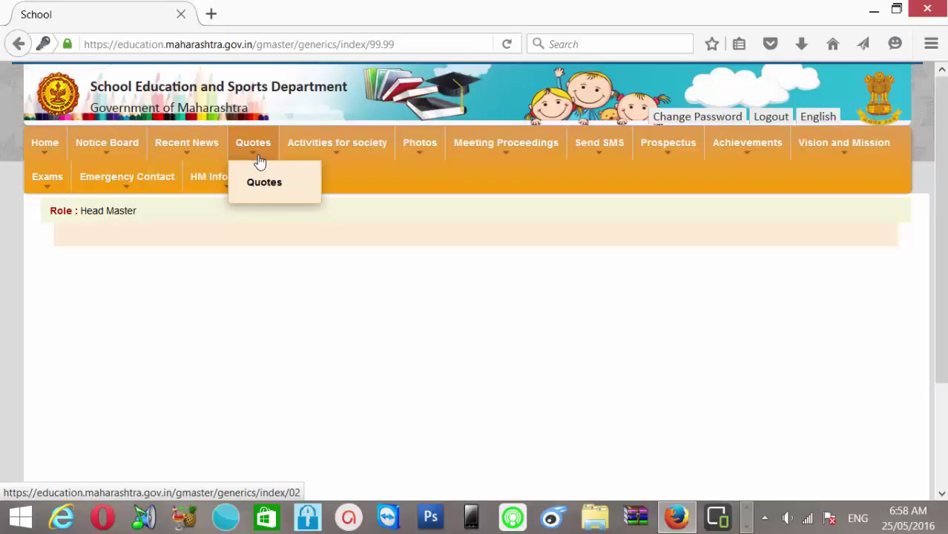
pyautogui.moveTo(342, 152)
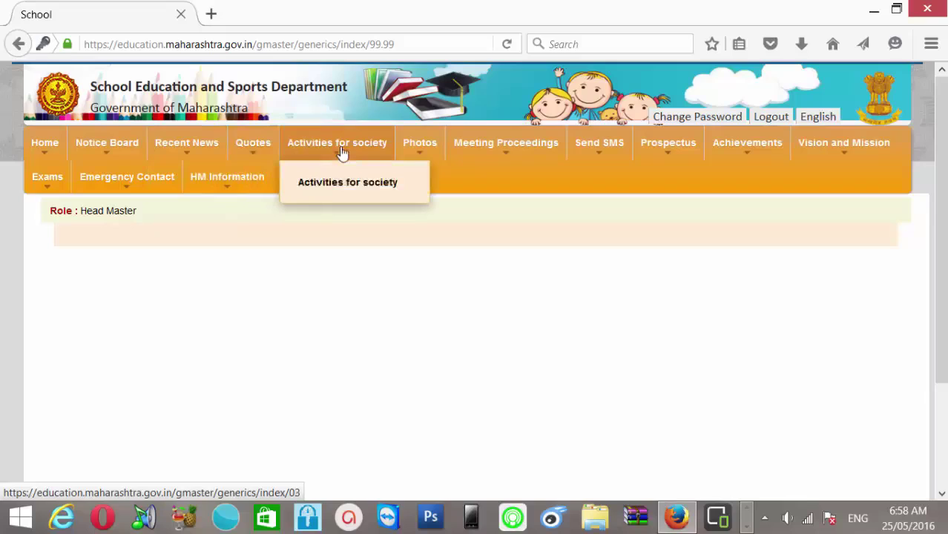
pyautogui.moveTo(420, 148)
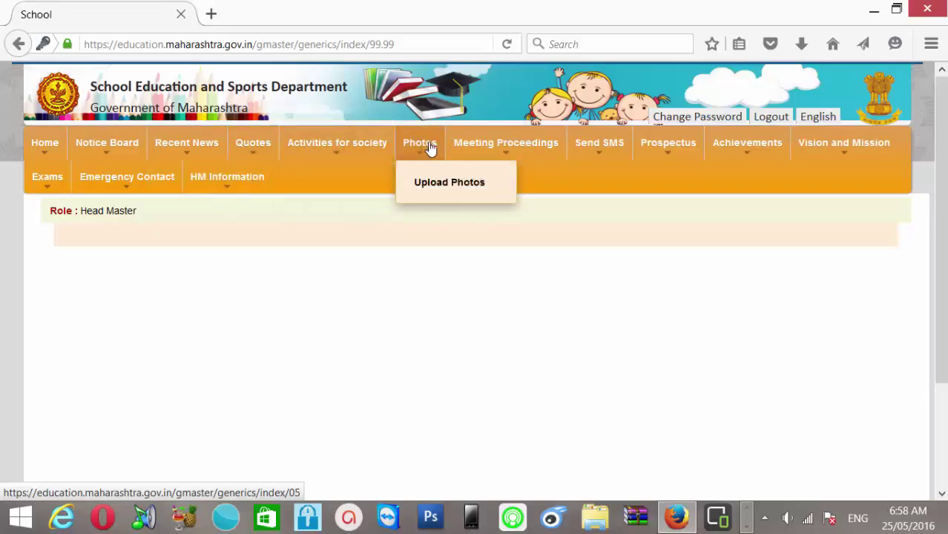
pyautogui.moveTo(488, 148)
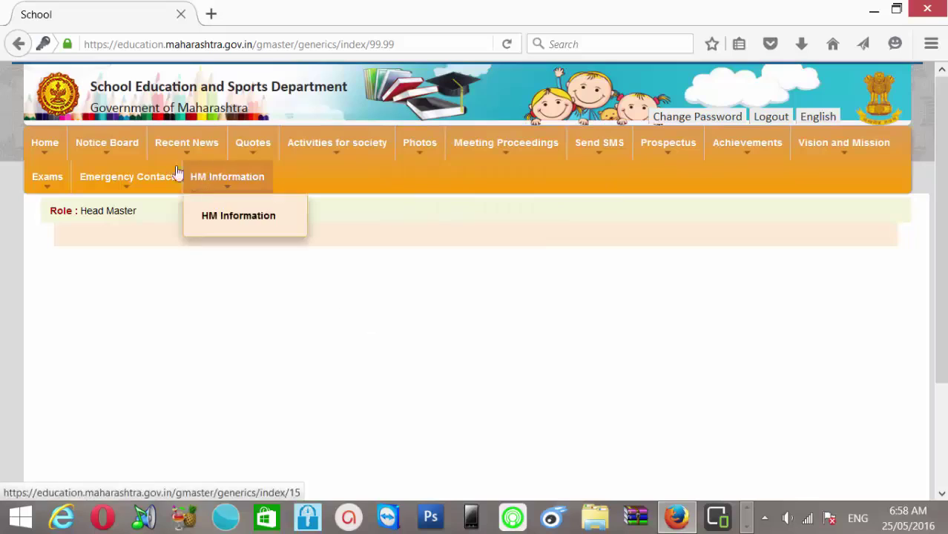
# Submit the Notice Board entry "The School Will be open from 15th June 2016..." and dismiss the confirmation.
pyautogui.moveTo(127, 144)
pyautogui.click(129, 183)
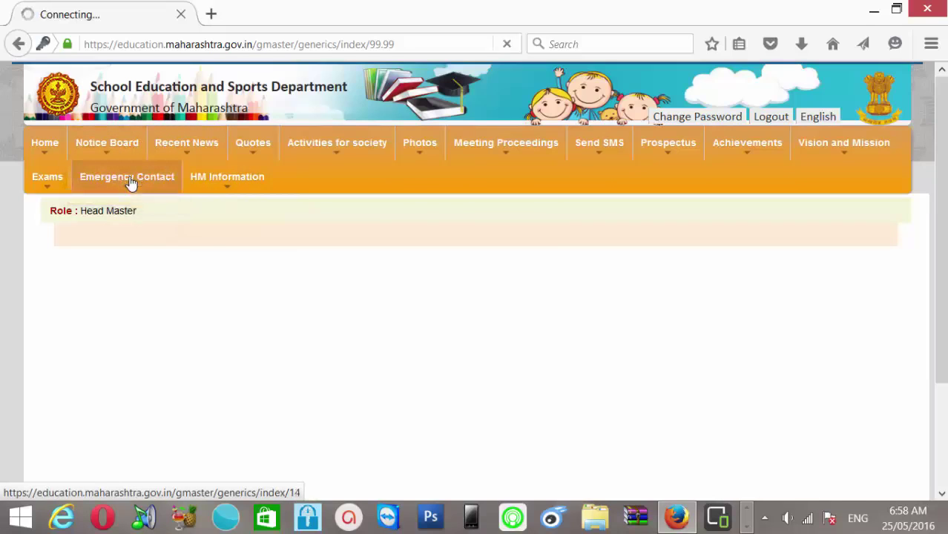
pyautogui.moveTo(130, 183)
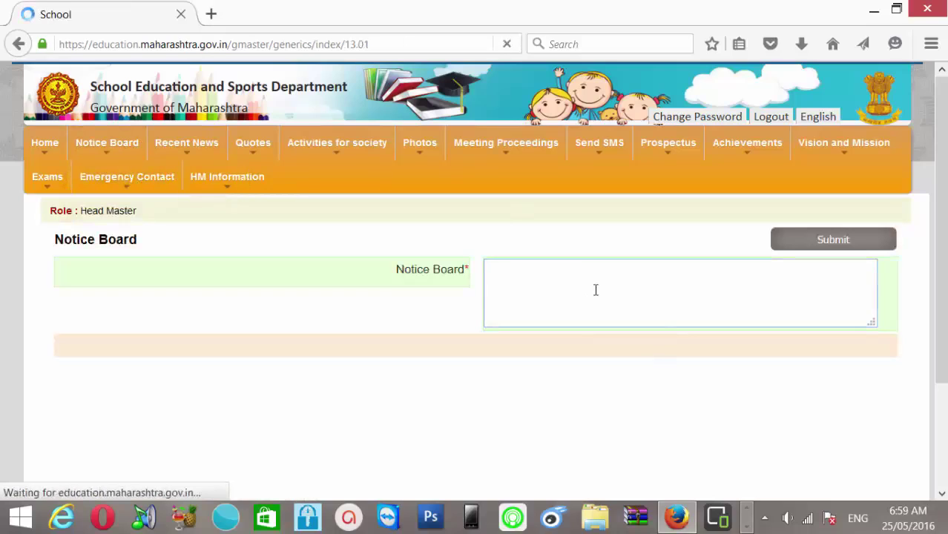
pyautogui.click(652, 282)
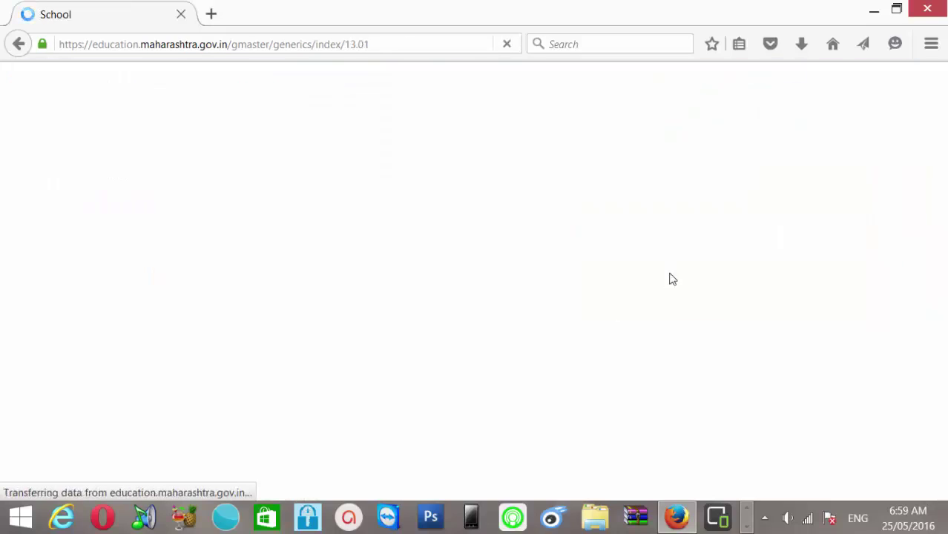
pyautogui.write('The School Will be open from 15th June 2016...')
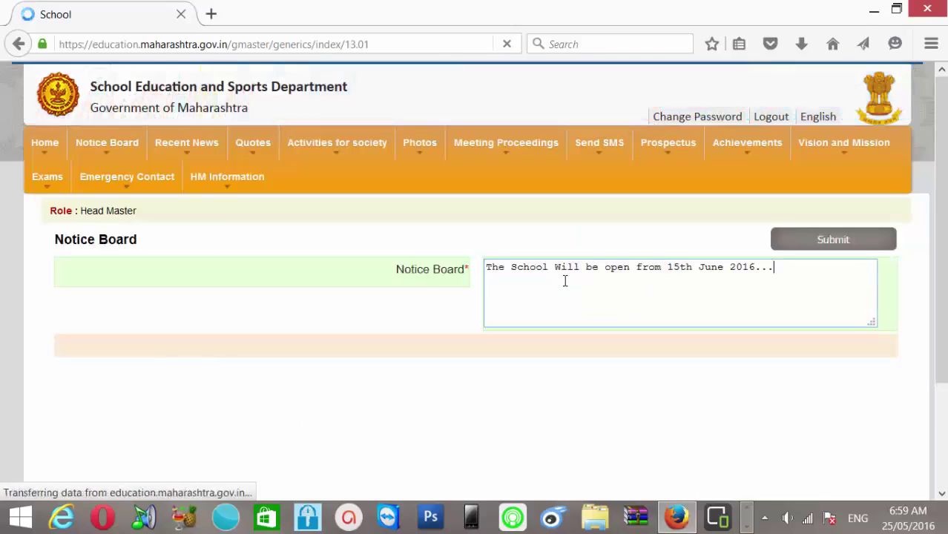
pyautogui.hotkey('ctrl', 'a')
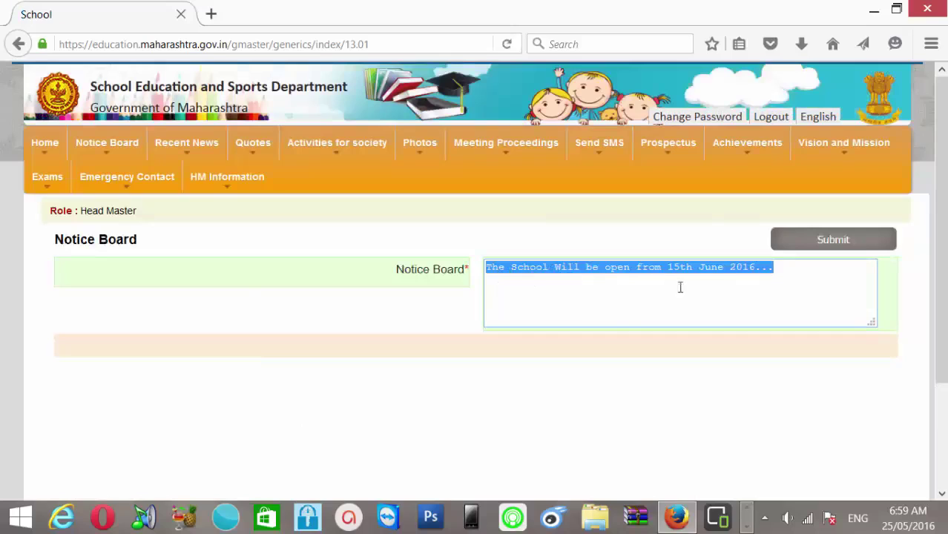
pyautogui.click(834, 240)
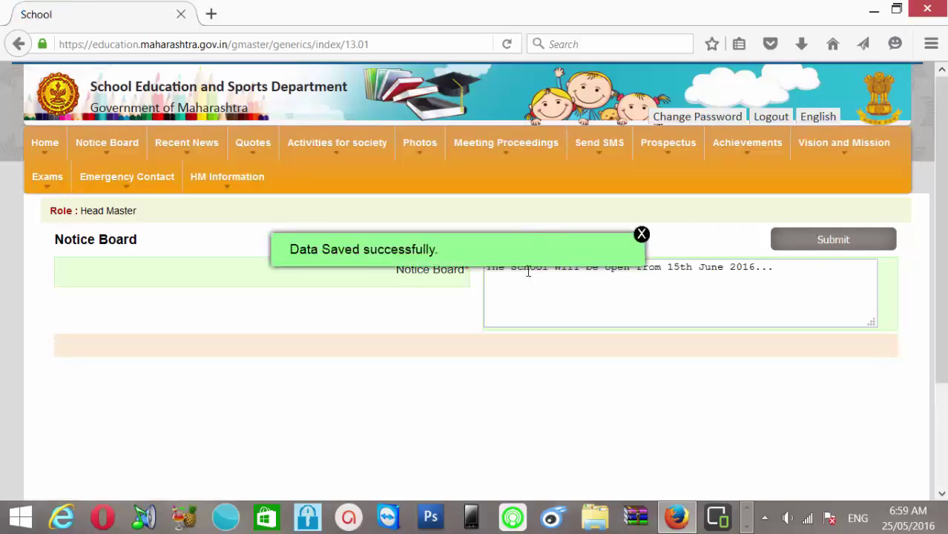
pyautogui.click(643, 237)
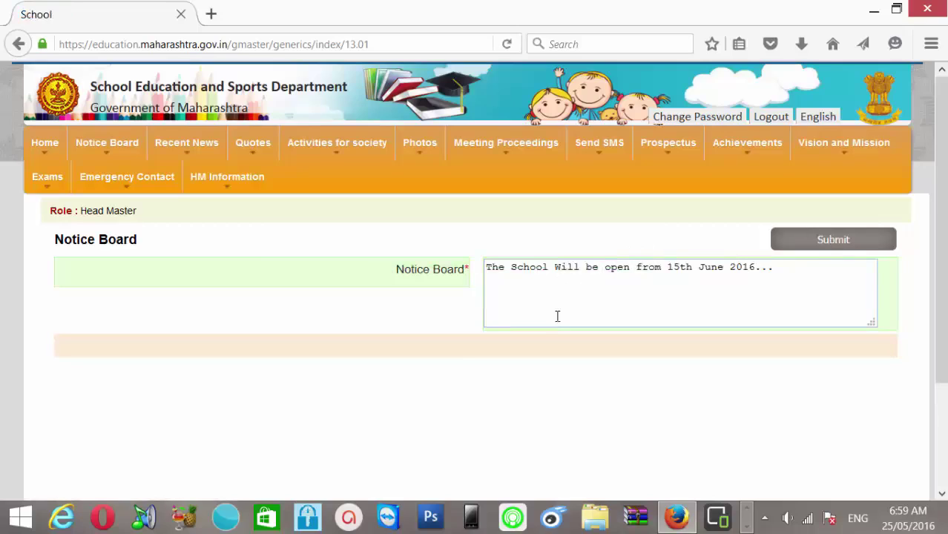
pyautogui.click(65, 521)
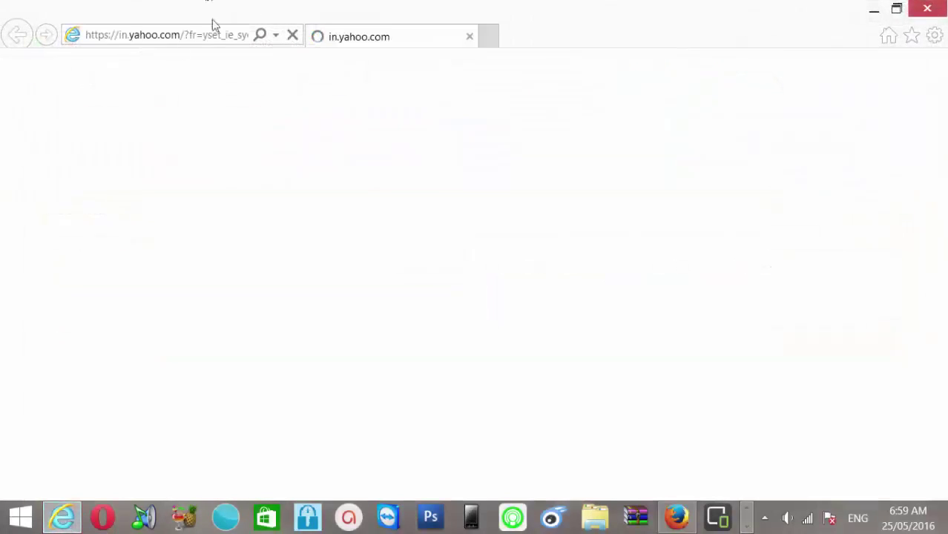
pyautogui.click(274, 39)
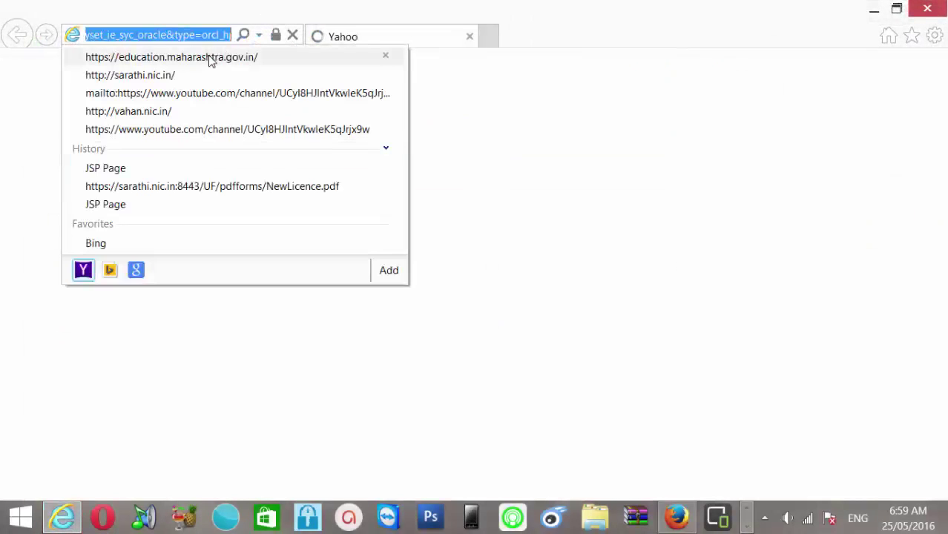
pyautogui.hotkey('ctrl', 'v')
pyautogui.press('Return')
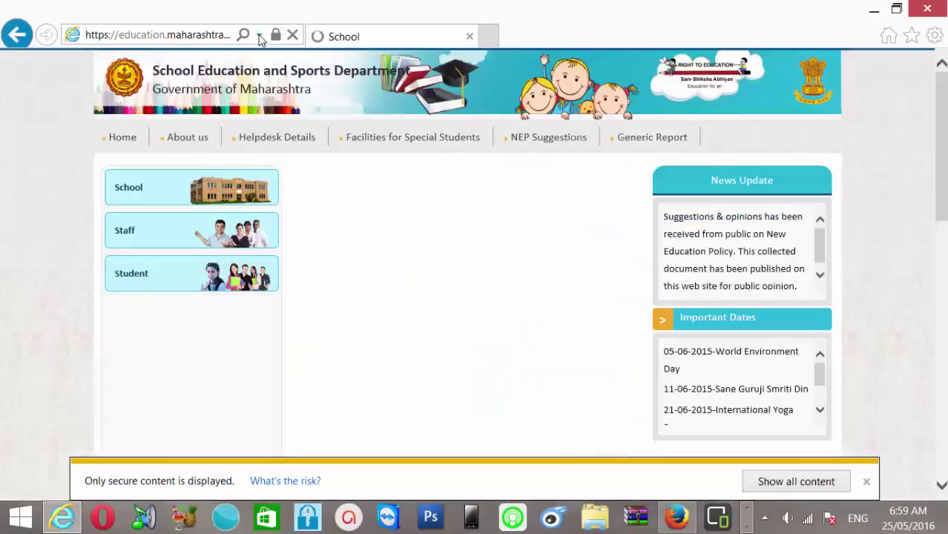
pyautogui.click(259, 37)
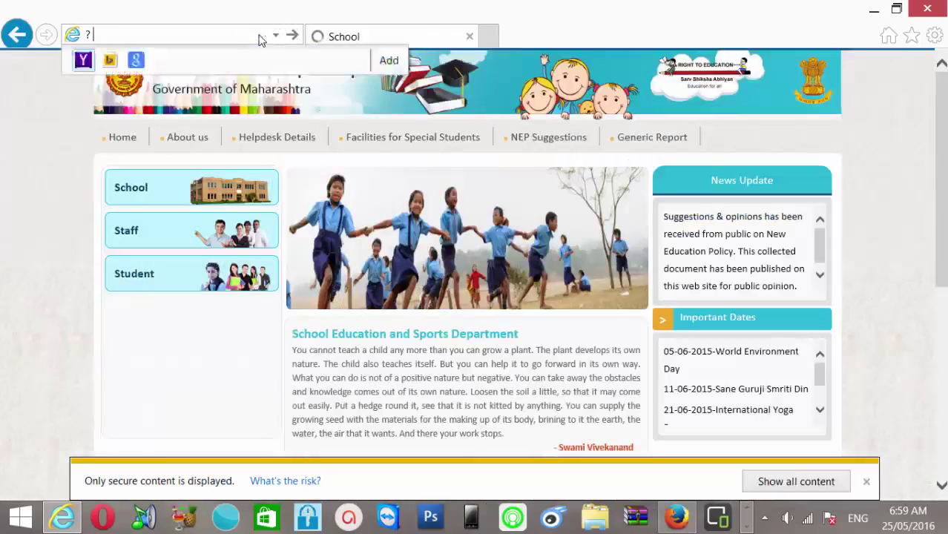
pyautogui.click(161, 192)
pyautogui.click(836, 479)
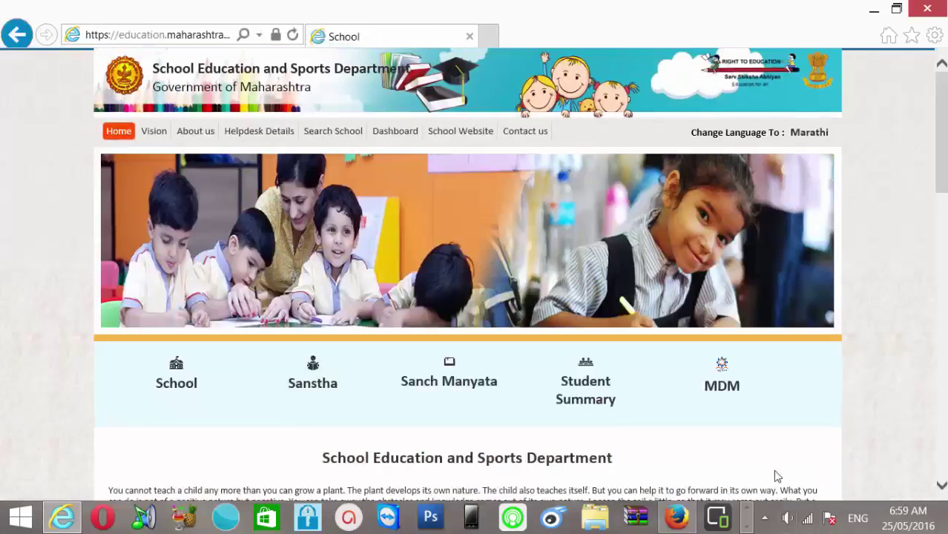
# Open the school's website by its UDISE code with all content allowed, check the notice board popup, and return to Firefox.
pyautogui.click(454, 141)
pyautogui.click(345, 240)
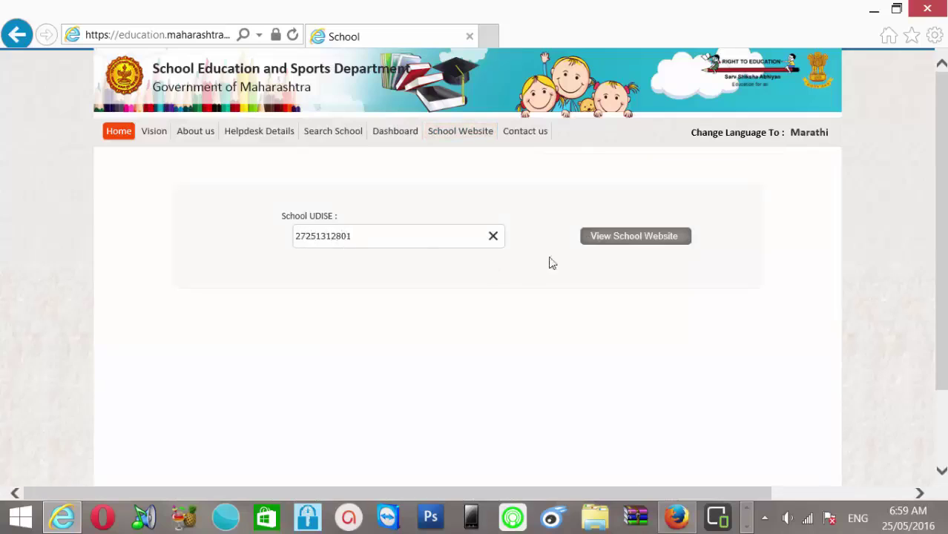
pyautogui.click(615, 236)
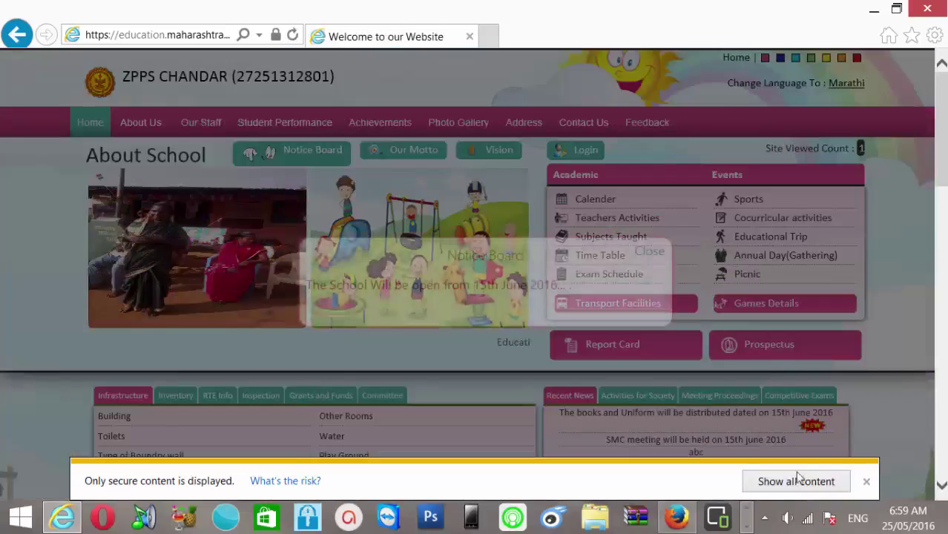
pyautogui.click(822, 483)
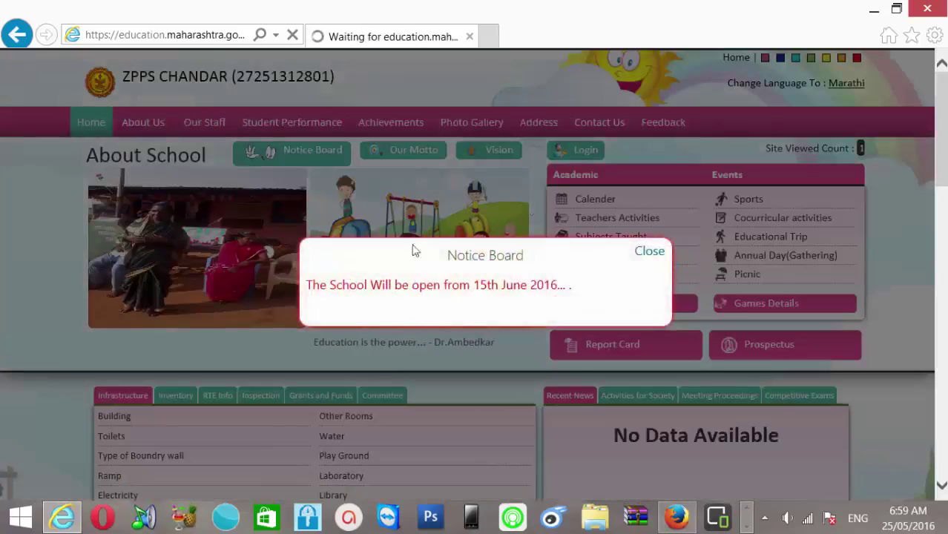
pyautogui.click(650, 251)
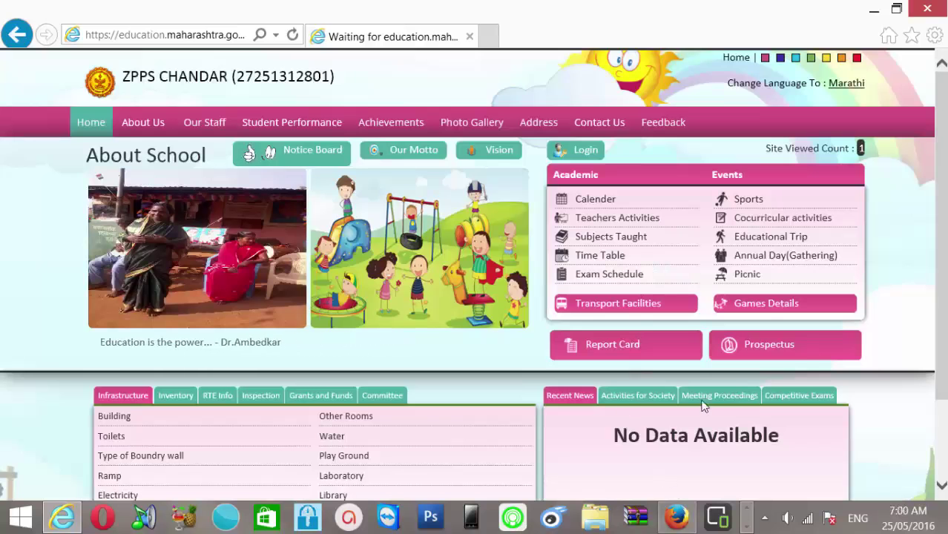
pyautogui.click(870, 12)
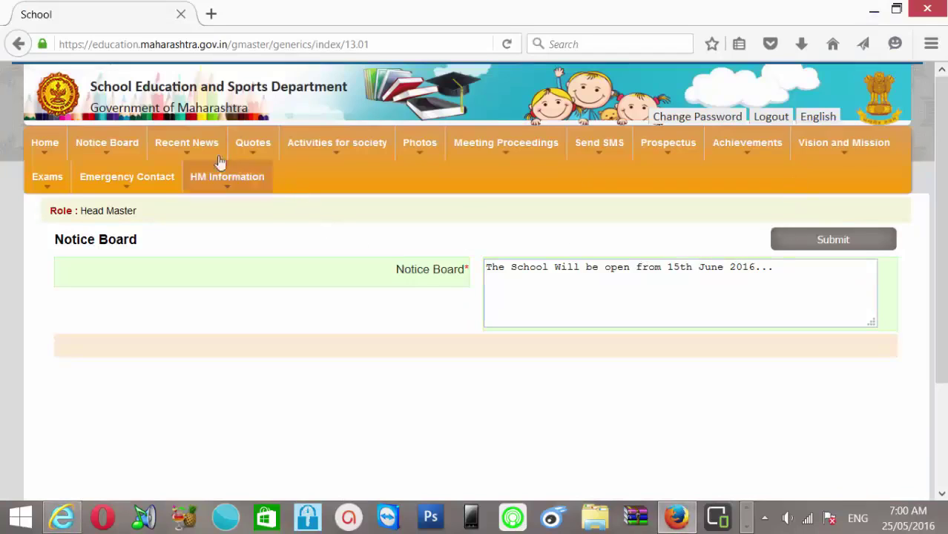
# Try to open the News Update page of Recent News, and go back to the head master's start page.
pyautogui.moveTo(203, 155)
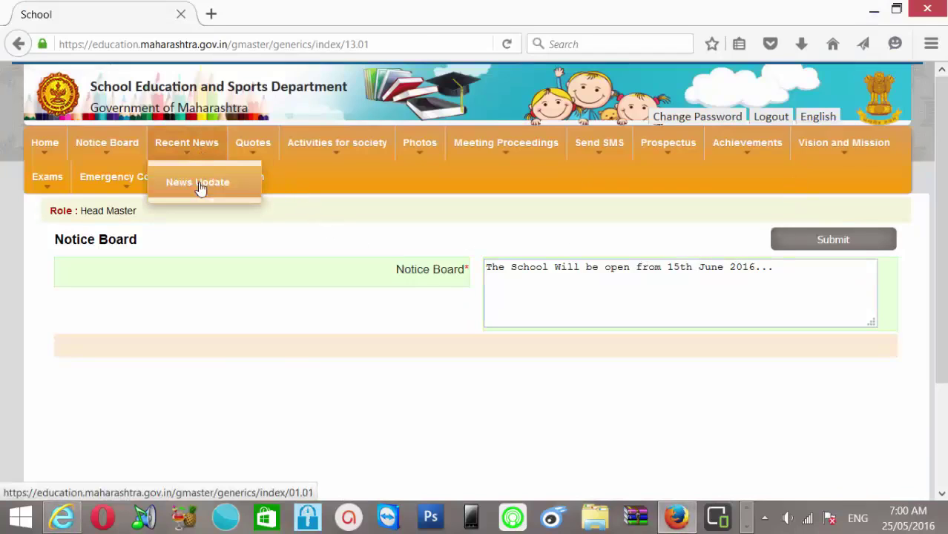
pyautogui.click(199, 188)
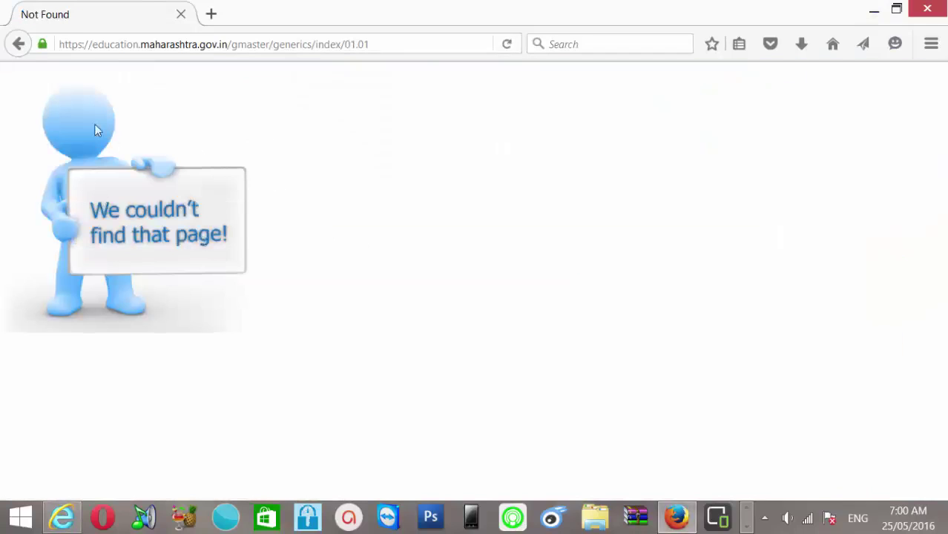
pyautogui.click(18, 45)
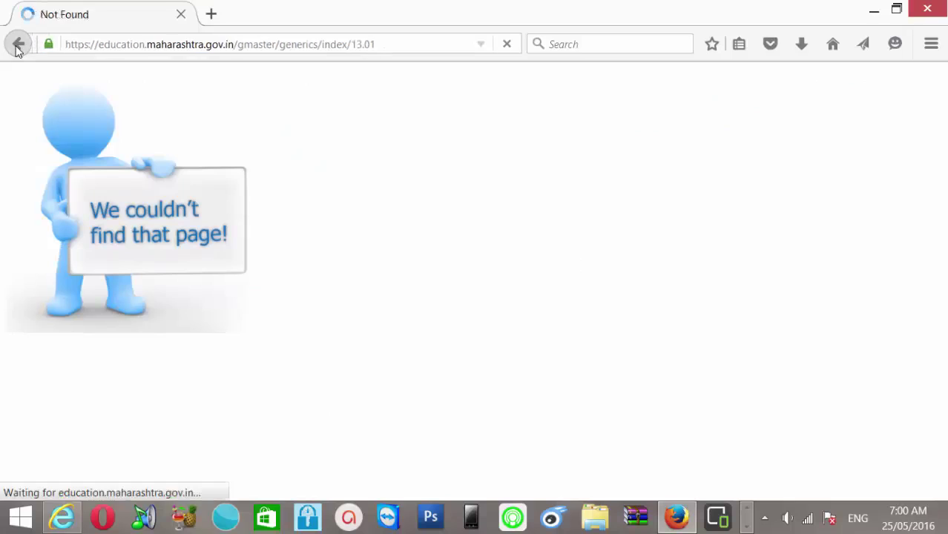
pyautogui.click(18, 44)
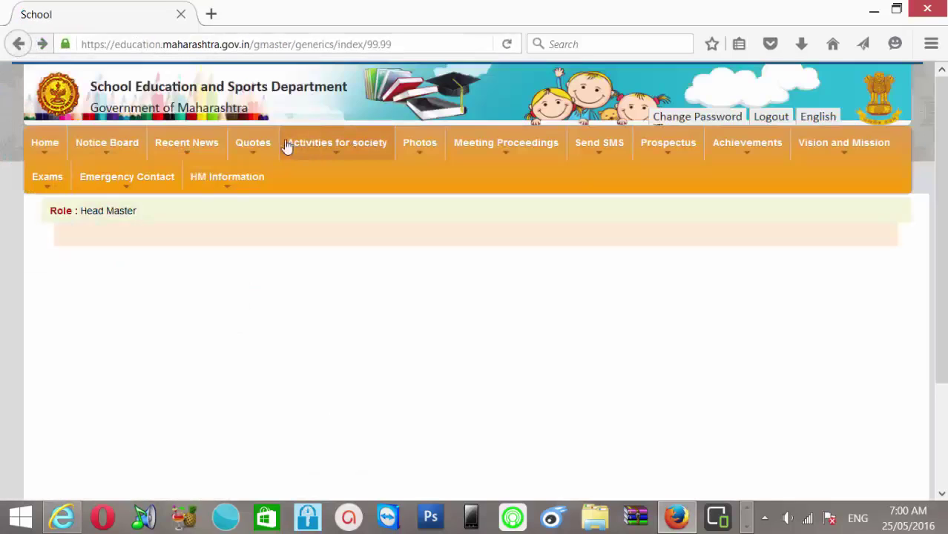
# Add the quote "Succcess comes by Hard Work" by Mahatma Gandhi to the Quotes page, displayed till 31/05/2016.
pyautogui.moveTo(241, 143)
pyautogui.click(256, 185)
pyautogui.moveTo(255, 187)
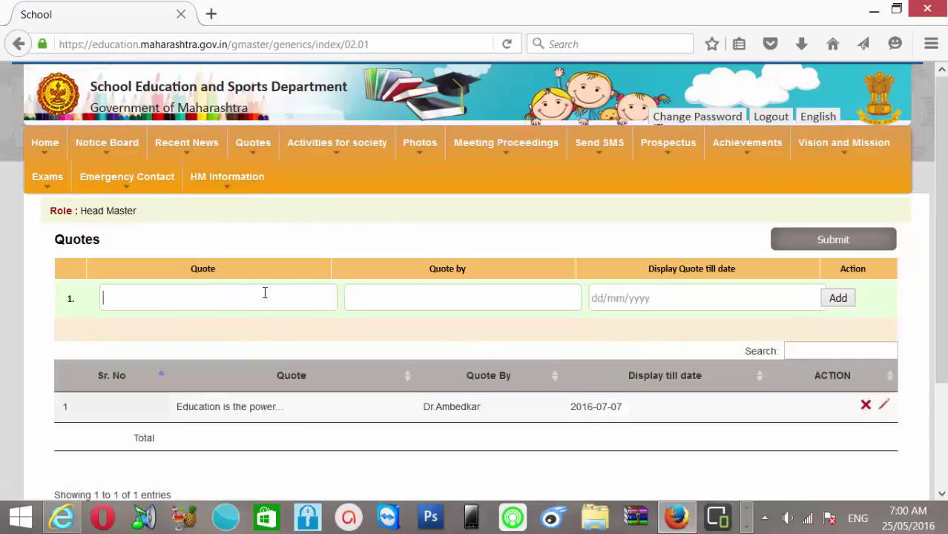
pyautogui.click(428, 306)
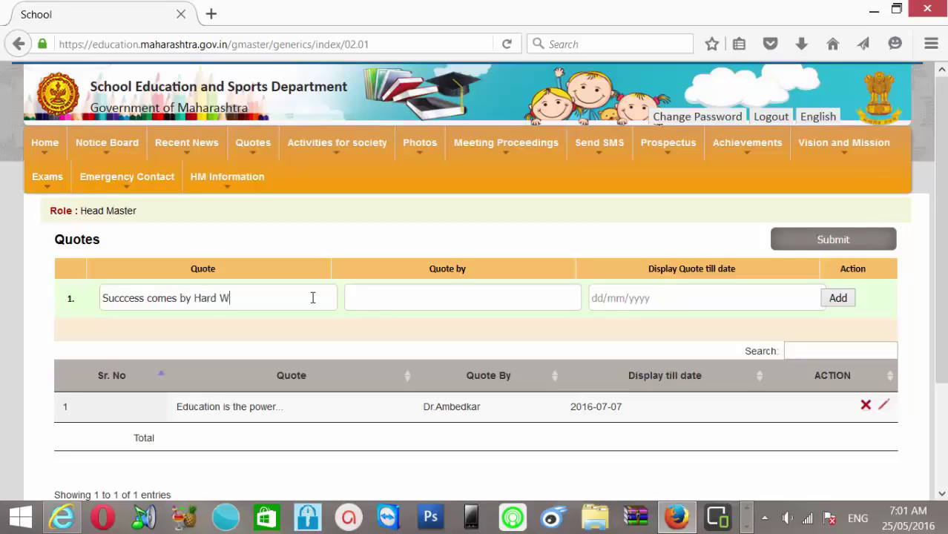
pyautogui.write('ork')
pyautogui.press('Tab')
pyautogui.write('Mahatma Gandhi')
pyautogui.press('Tab')
pyautogui.write('31/05/2016')
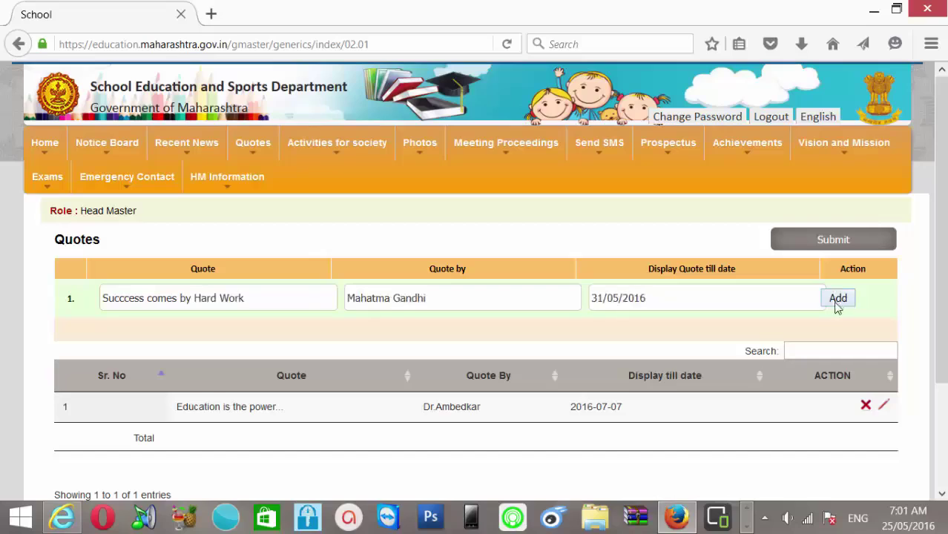
pyautogui.click(836, 301)
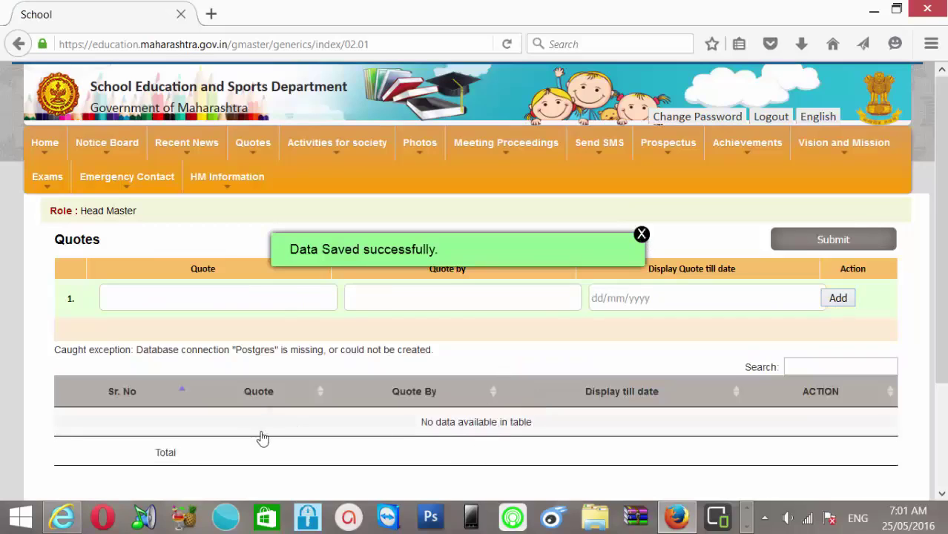
# Switch to Internet Explorer, reload the school website to check its scrolling quotes, and return to Firefox, dismissing the saved message.
pyautogui.click(75, 512)
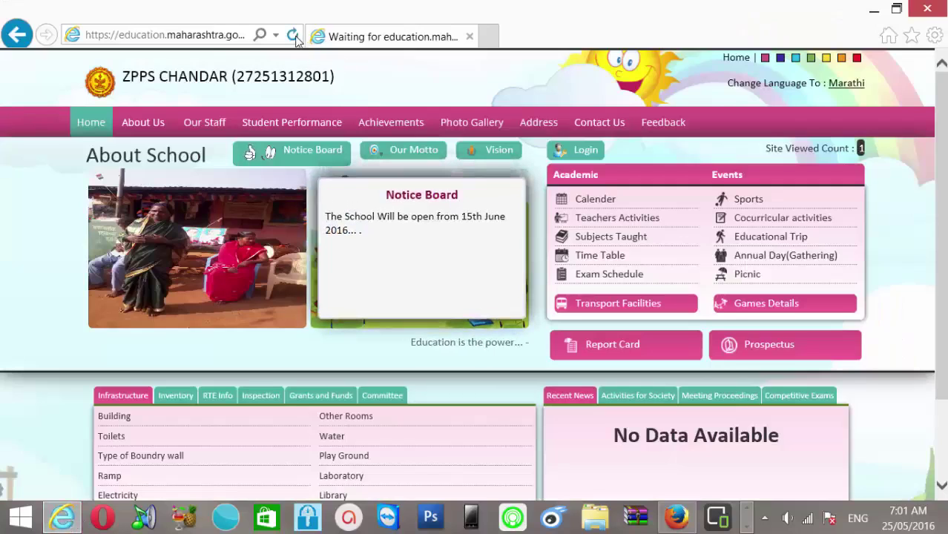
pyautogui.click(294, 35)
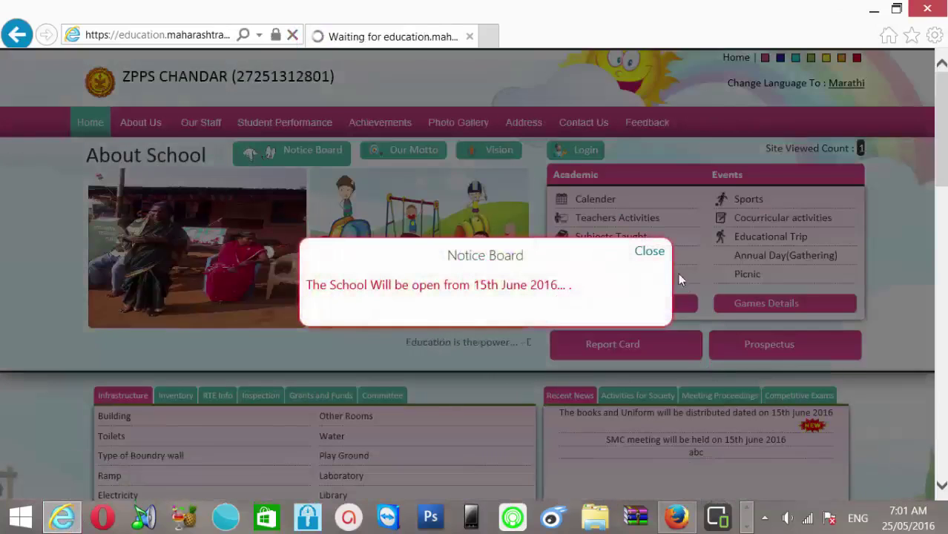
pyautogui.click(654, 251)
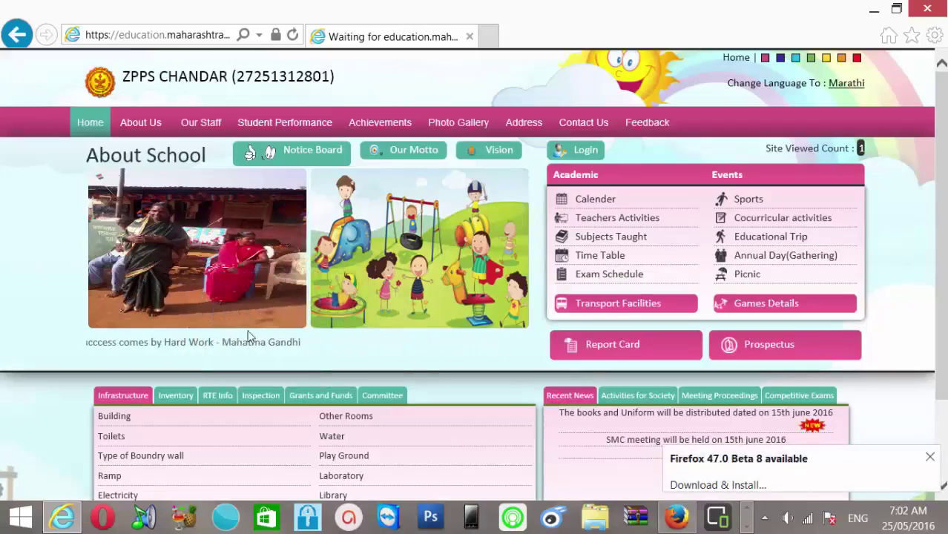
pyautogui.moveTo(249, 338); pyautogui.dragTo(250, 343)
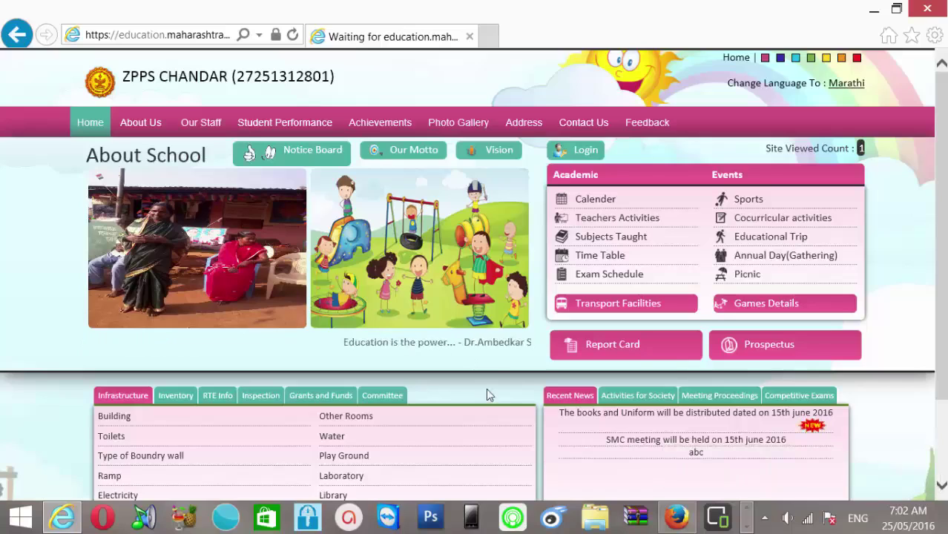
pyautogui.moveTo(523, 343); pyautogui.dragTo(491, 349)
pyautogui.click(493, 349)
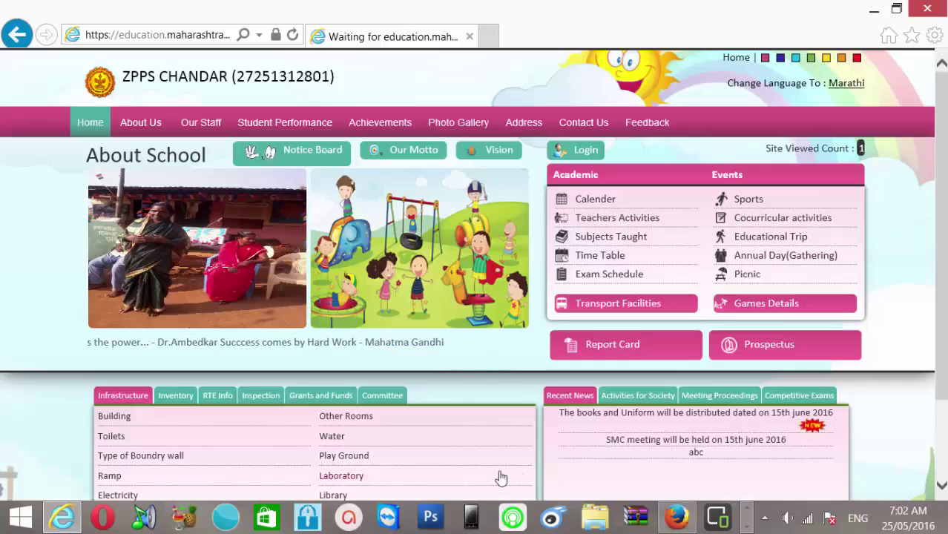
pyautogui.hotkey('alt', 'Tab')
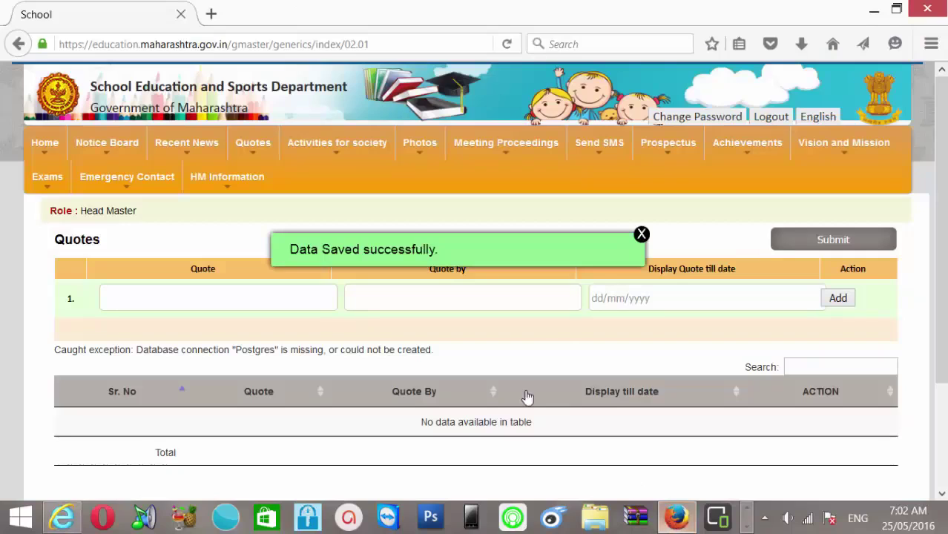
pyautogui.click(642, 235)
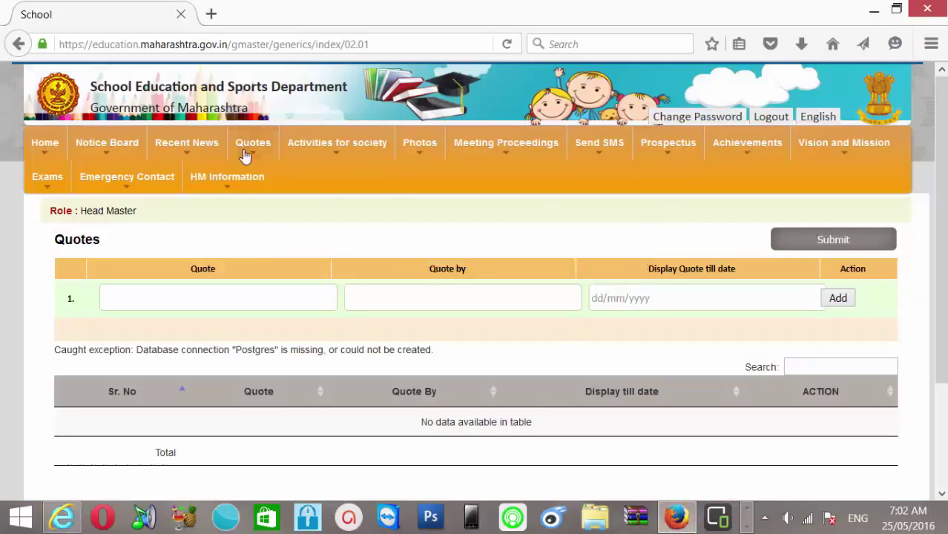
# Open the Activities for society form and the Upload Photos form to review their entry fields.
pyautogui.moveTo(246, 156)
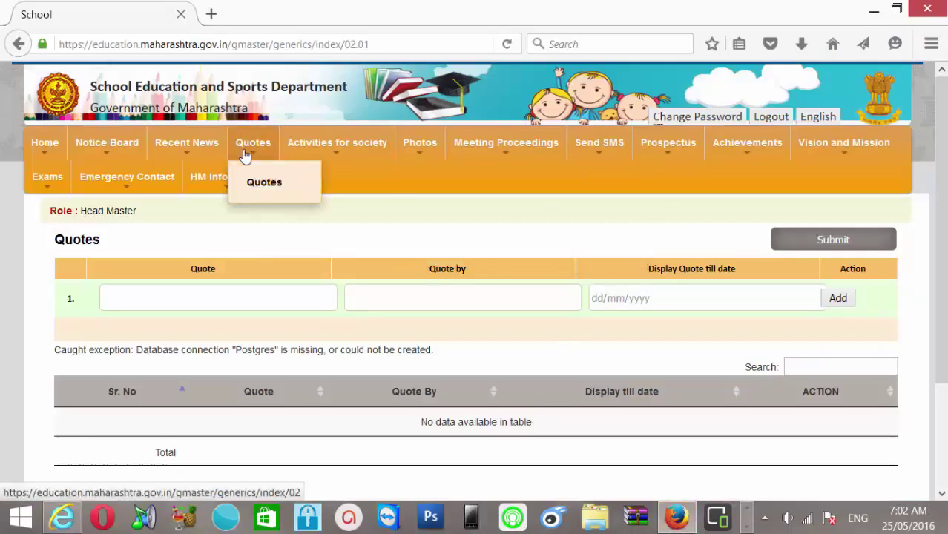
pyautogui.moveTo(336, 165)
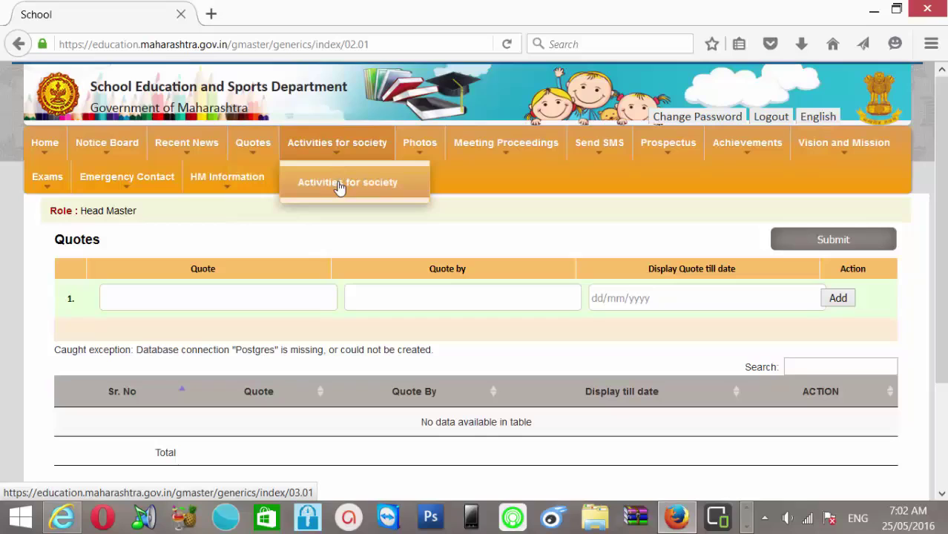
pyautogui.click(339, 186)
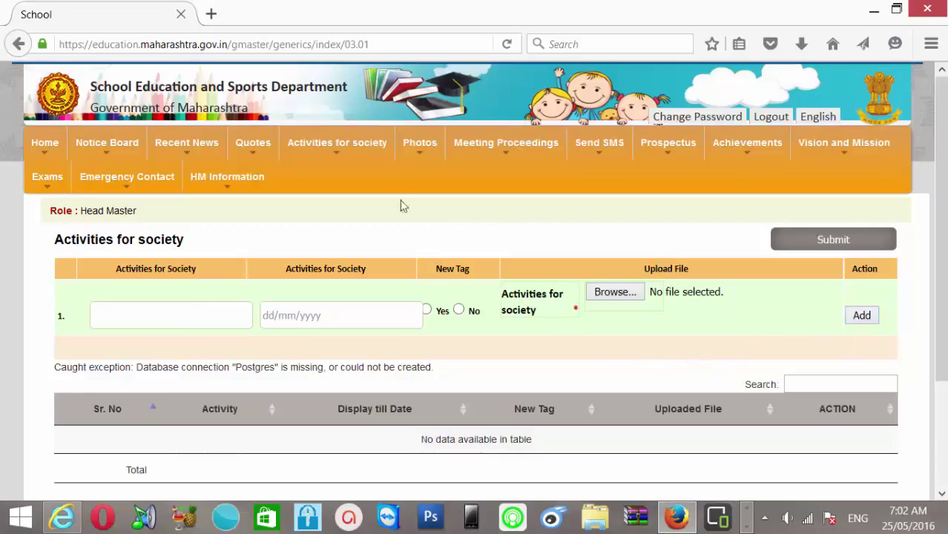
pyautogui.moveTo(418, 144)
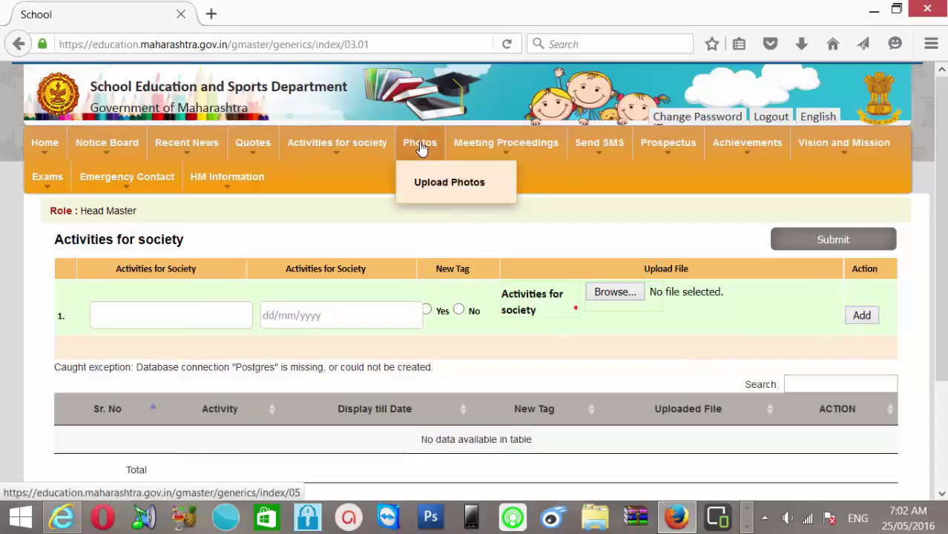
pyautogui.click(432, 195)
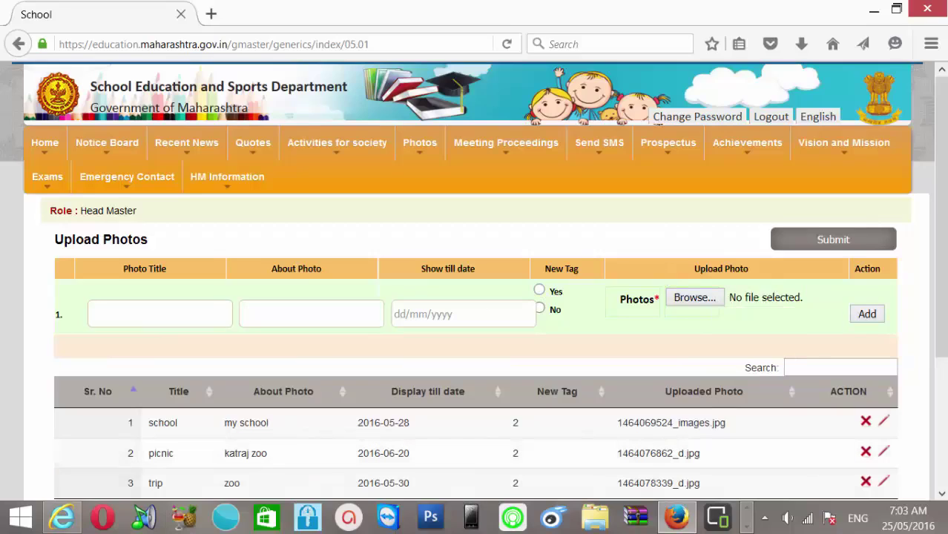
# Switch to Internet Explorer, check the uploaded pictures in the school website's photo gallery, close it and return to Firefox.
pyautogui.click(64, 517)
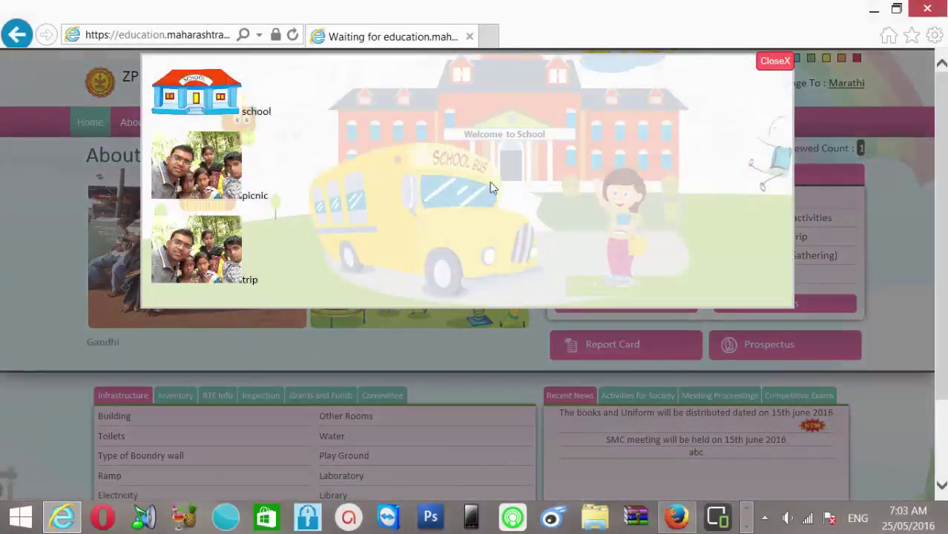
pyautogui.click(774, 64)
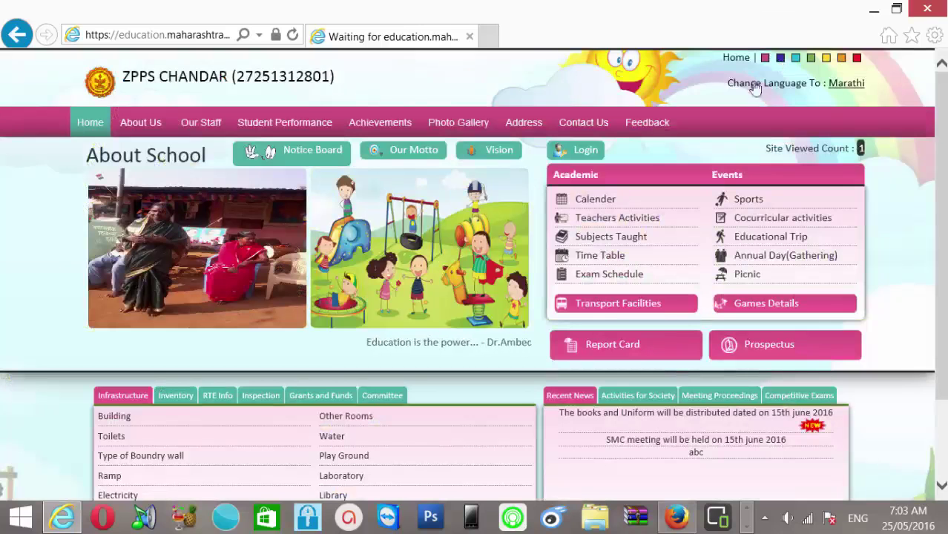
pyautogui.click(679, 517)
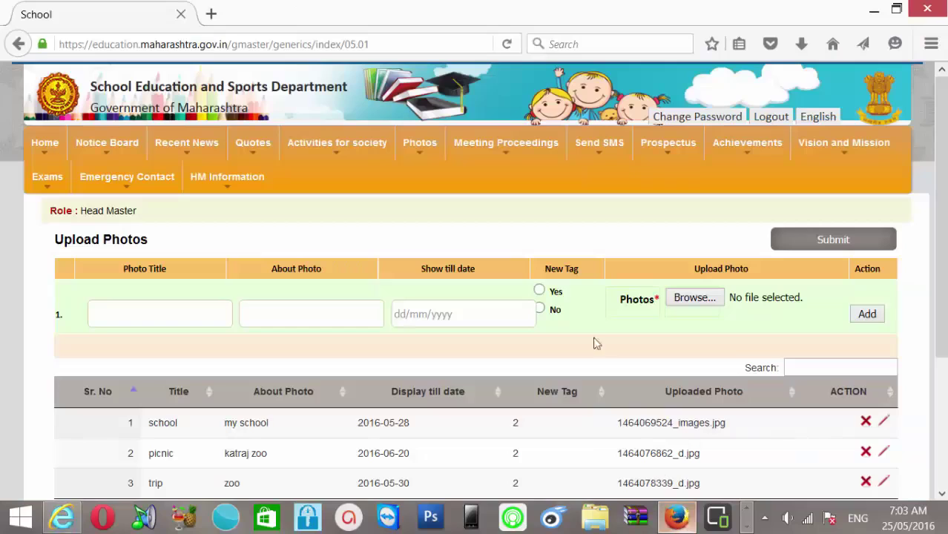
# Open the Meeting Proceedings form and choose School Management Committee as the committee.
pyautogui.moveTo(532, 152)
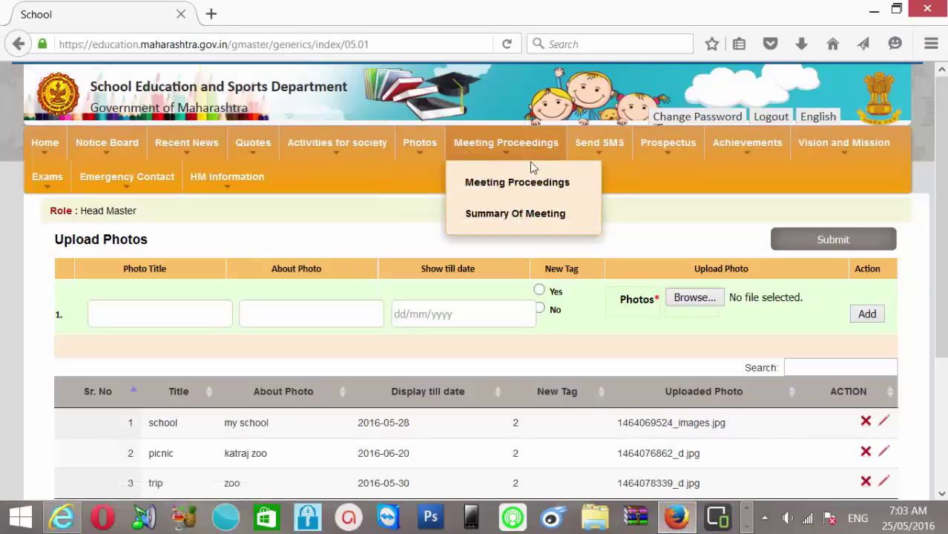
pyautogui.click(529, 189)
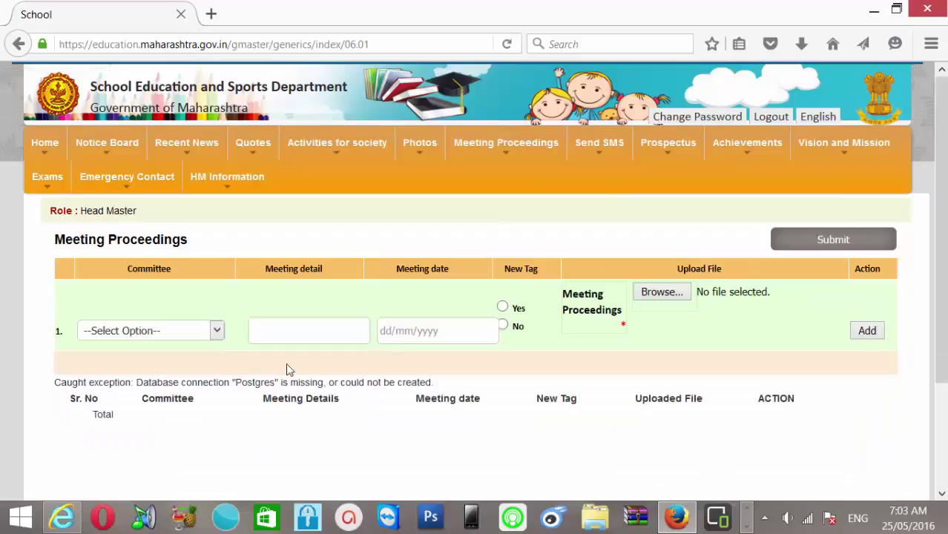
pyautogui.click(216, 334)
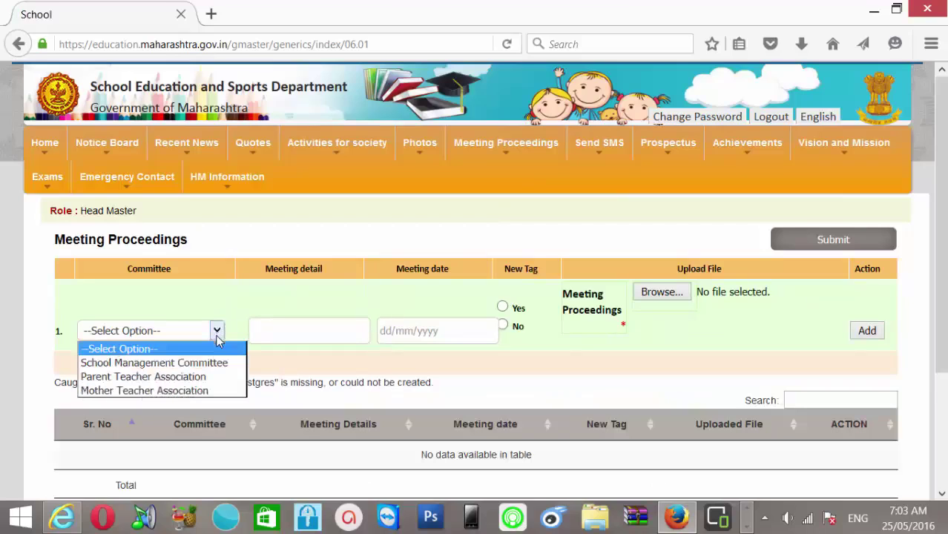
pyautogui.click(229, 363)
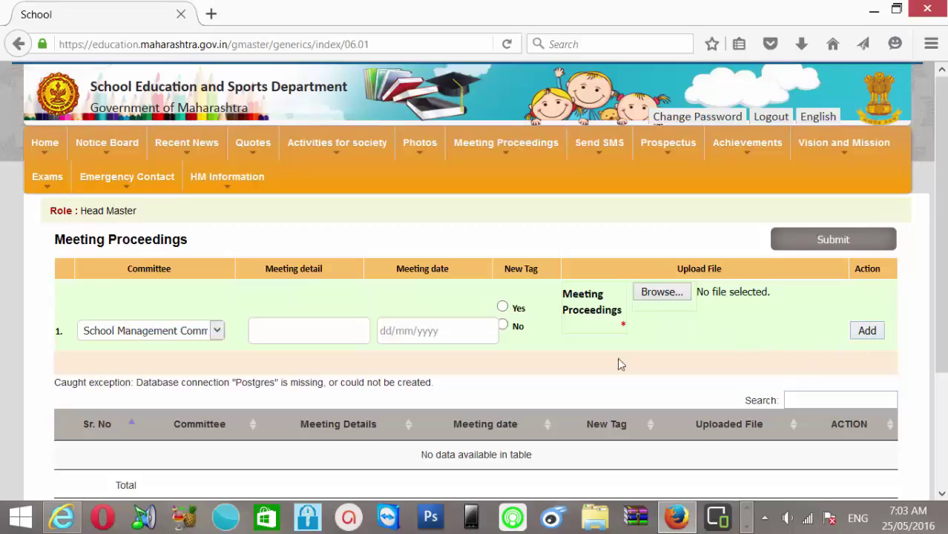
# Look through the options for SMS, prospectus, achievements, vision, exams and emergency contact, and open the HM Information form.
pyautogui.moveTo(595, 151)
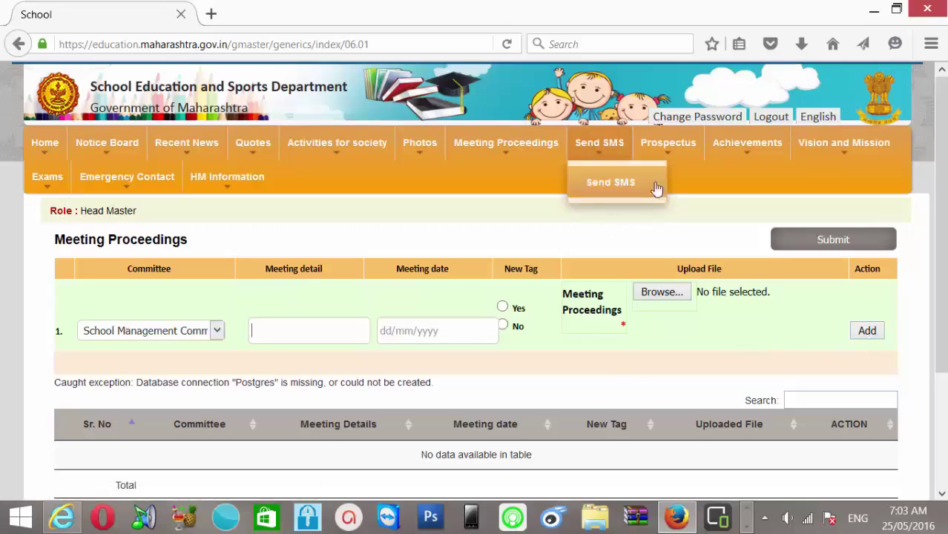
pyautogui.moveTo(675, 156)
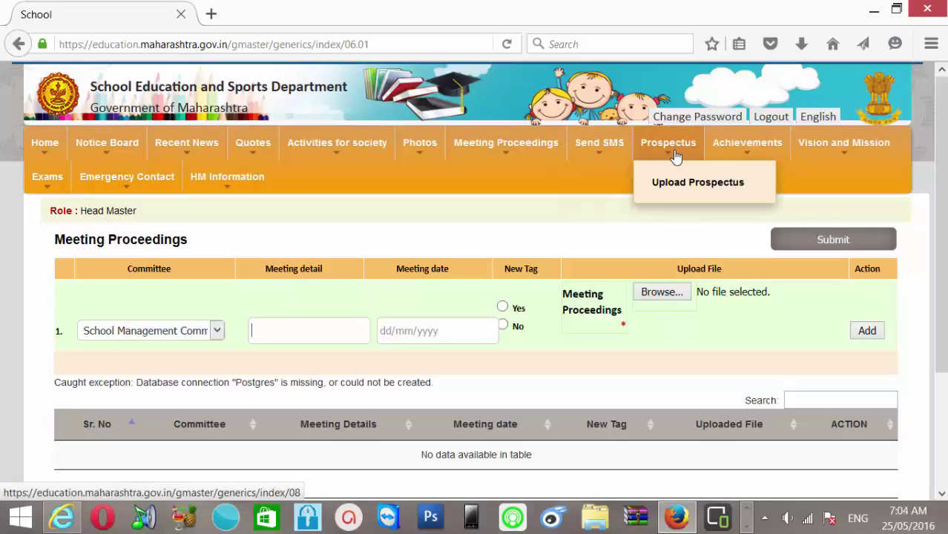
pyautogui.moveTo(748, 162)
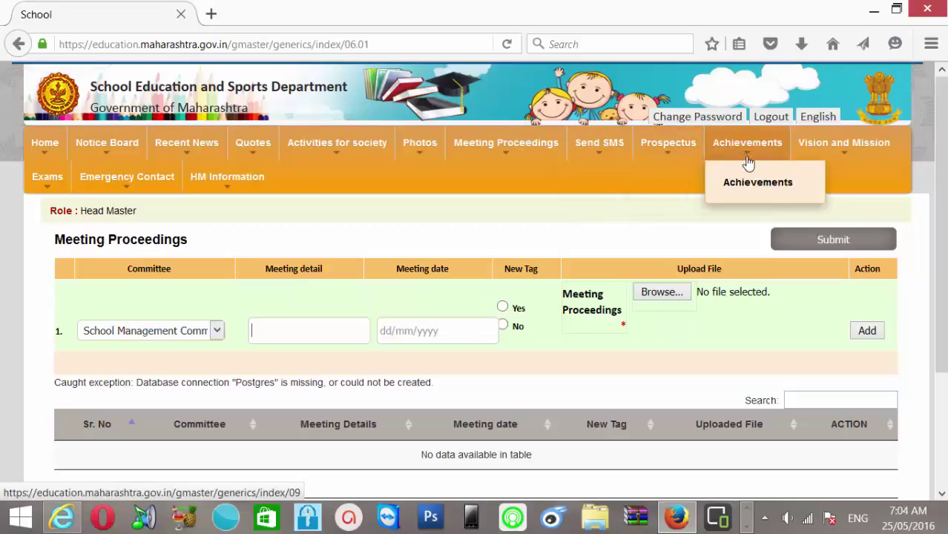
pyautogui.moveTo(836, 144)
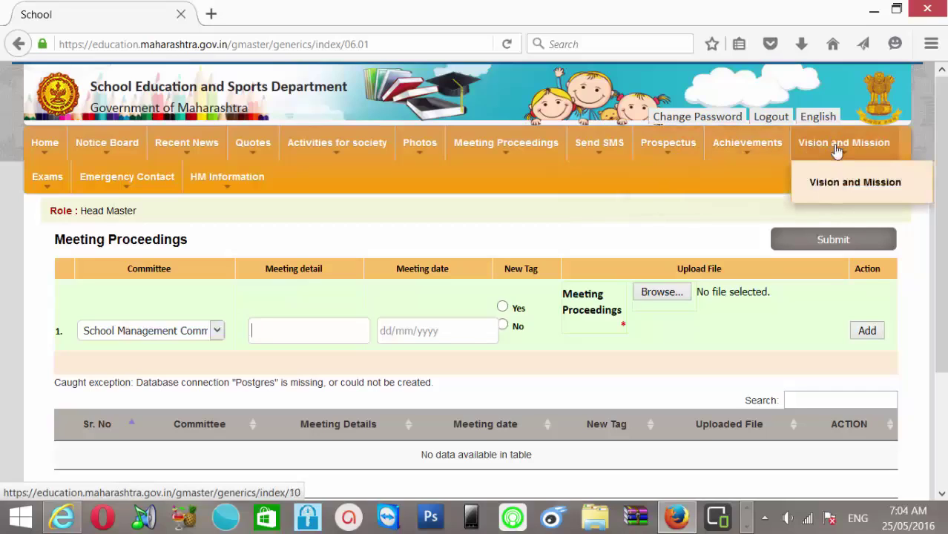
pyautogui.moveTo(46, 185)
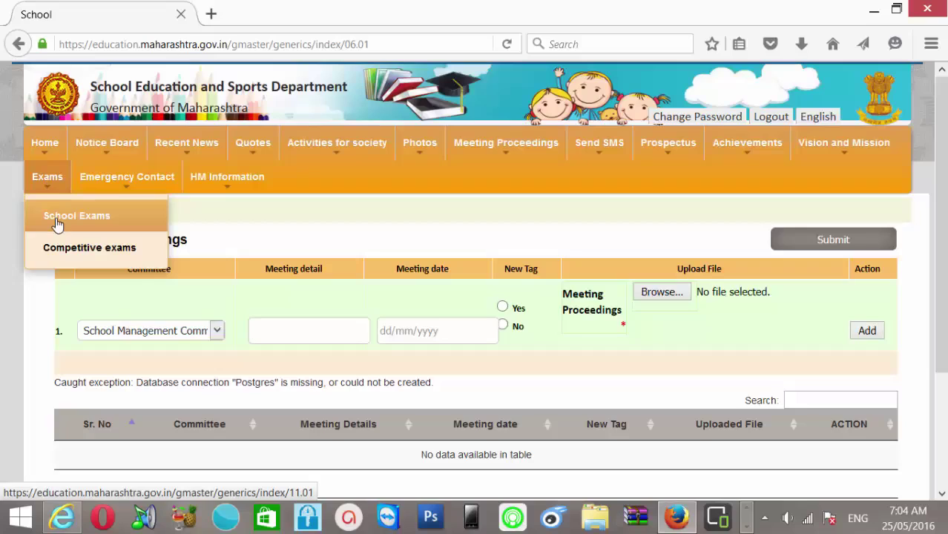
pyautogui.moveTo(107, 187)
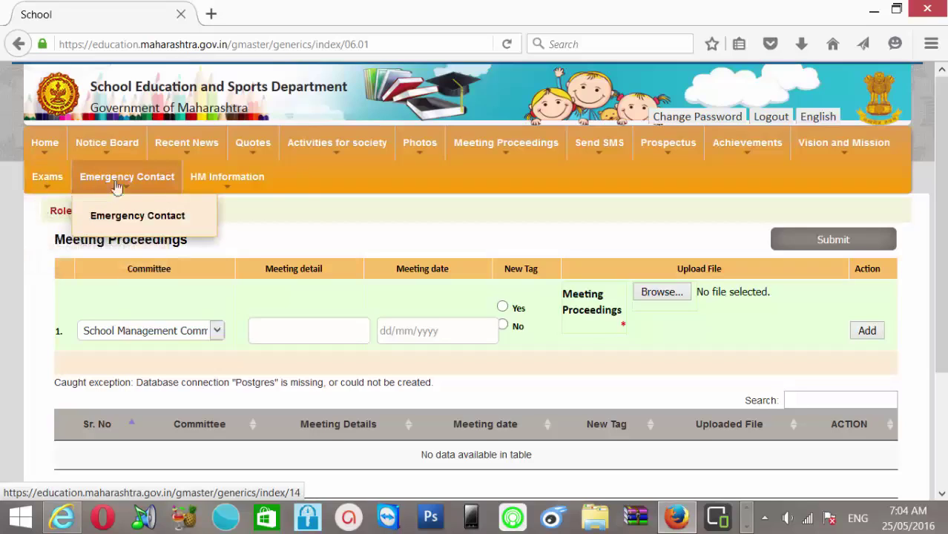
pyautogui.moveTo(213, 192)
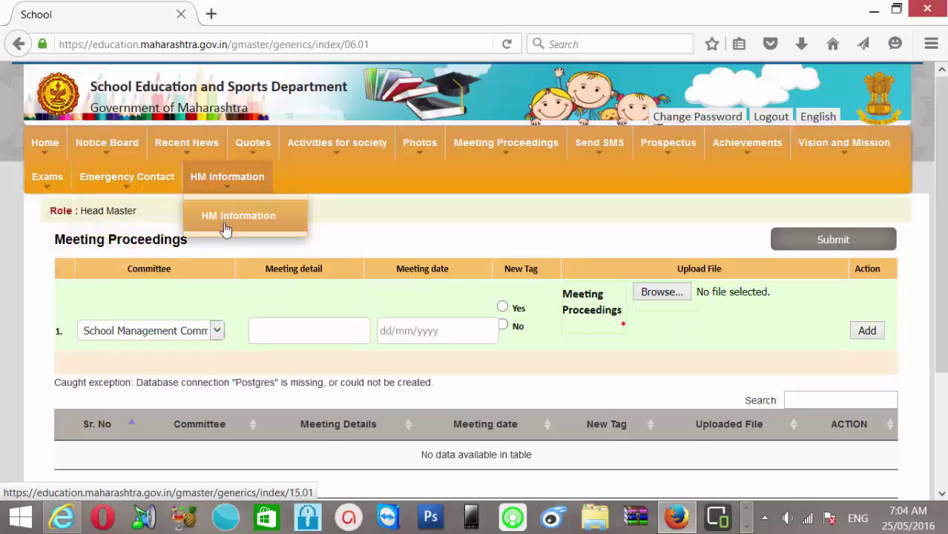
pyautogui.click(242, 218)
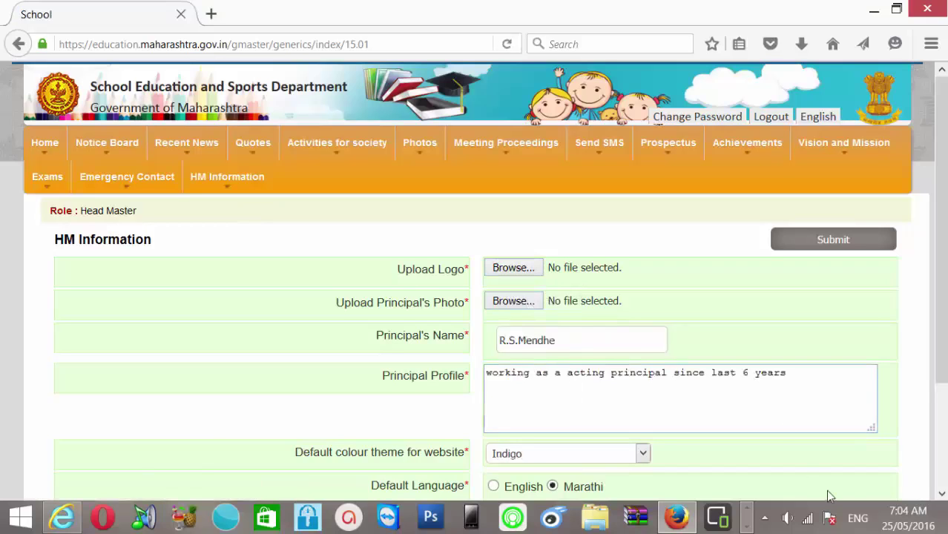
# Review the HM Information form, switch to Internet Explorer to check the principal's profile and staff details under Our Staff, and close them.
pyautogui.click(942, 493)
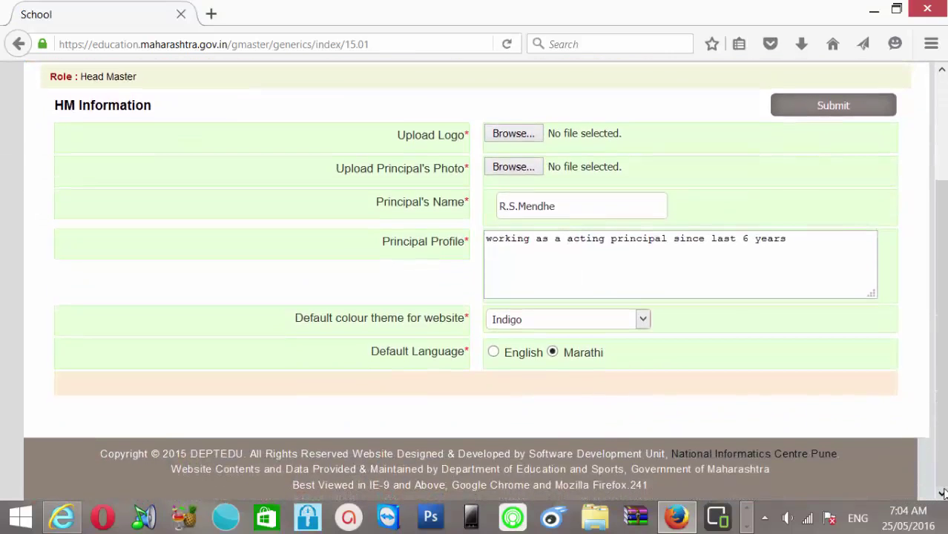
pyautogui.click(942, 127)
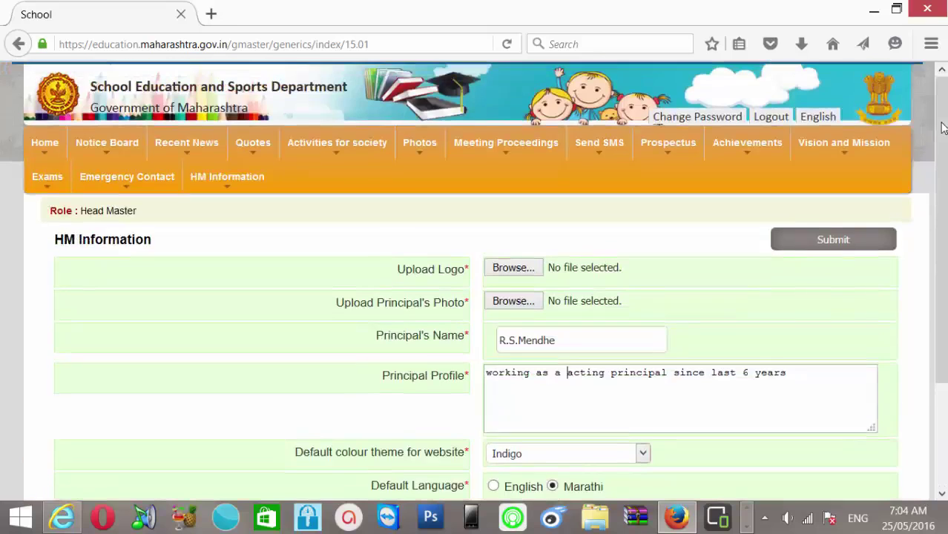
pyautogui.click(80, 522)
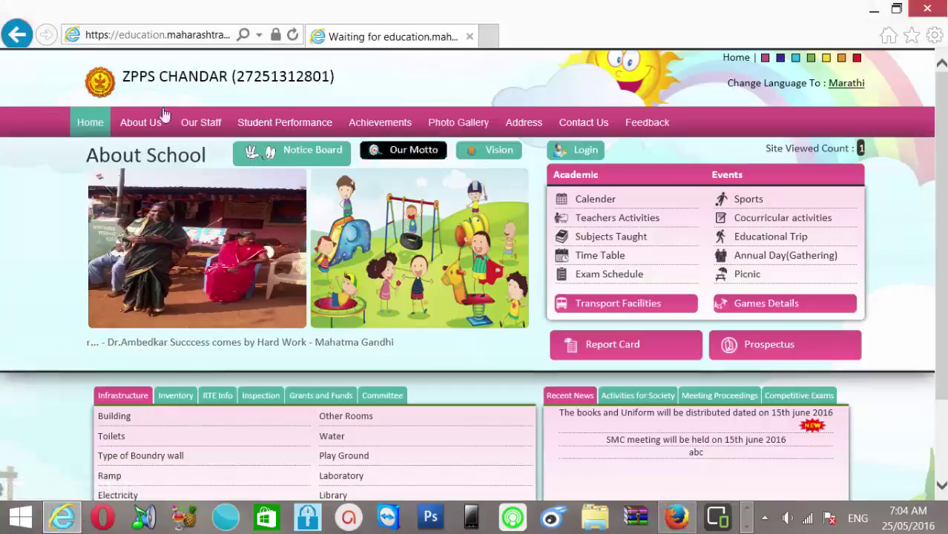
pyautogui.moveTo(140, 122)
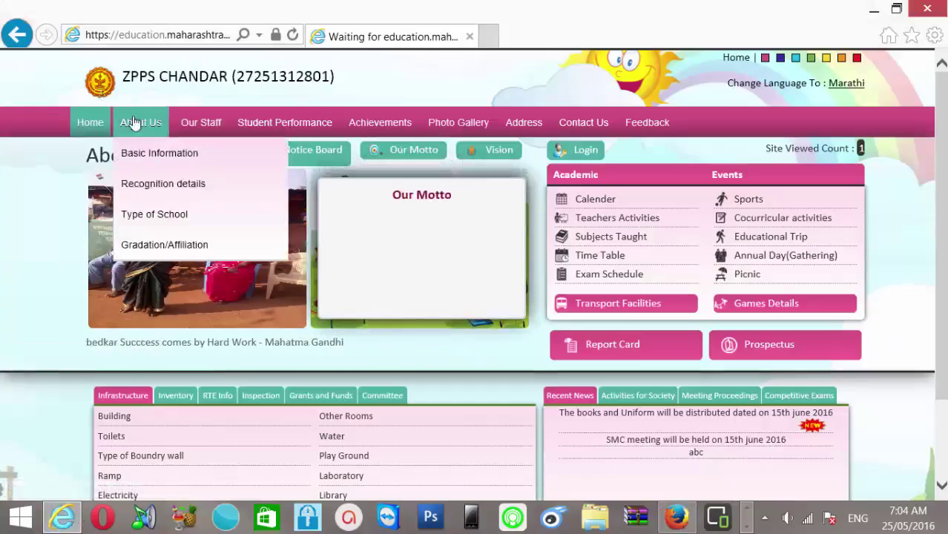
pyautogui.click(194, 128)
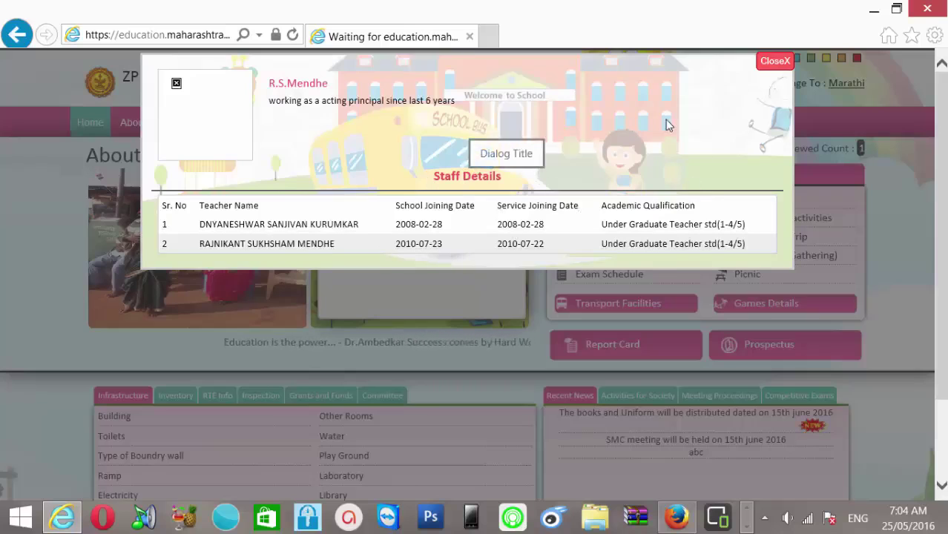
pyautogui.click(774, 61)
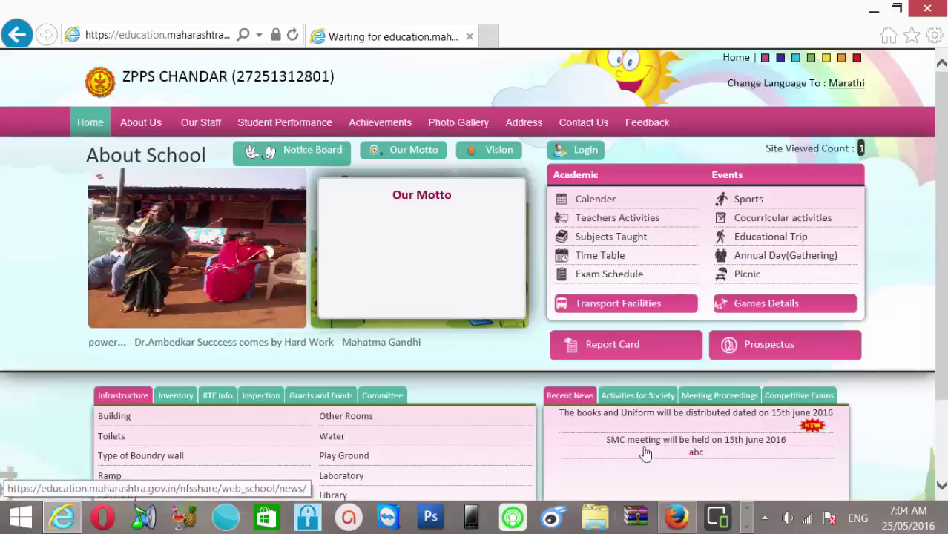